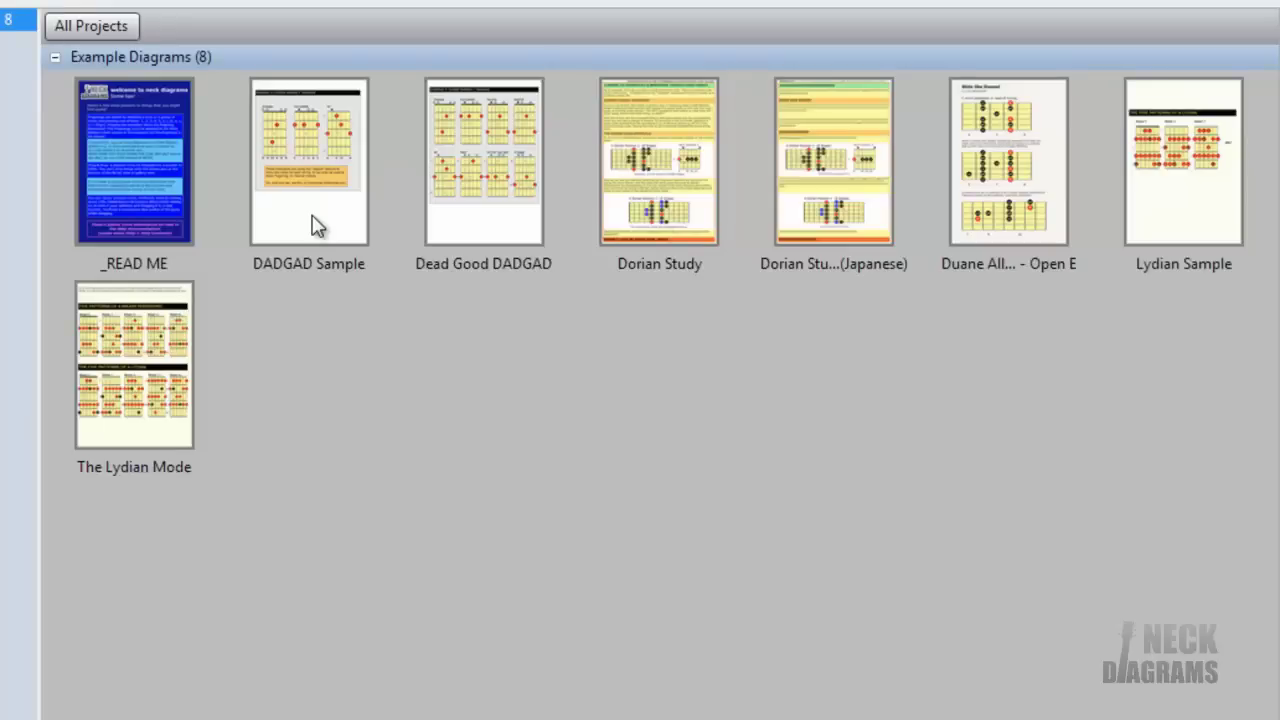
- Browse the DADGAD Sample, Dead Good DADGAD and Dorian Study example pages, then clear the selection
{"action": "left_click", "coordinate": [316, 226]}
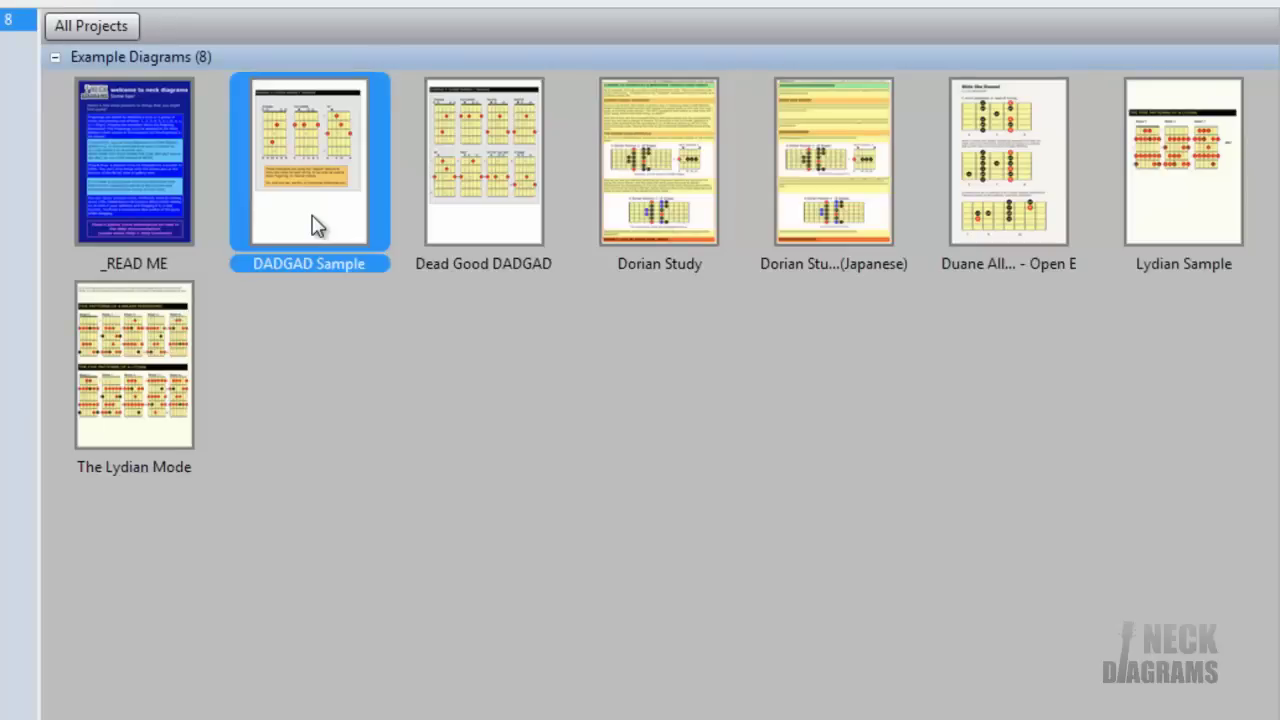
{"action": "left_click", "coordinate": [479, 223]}
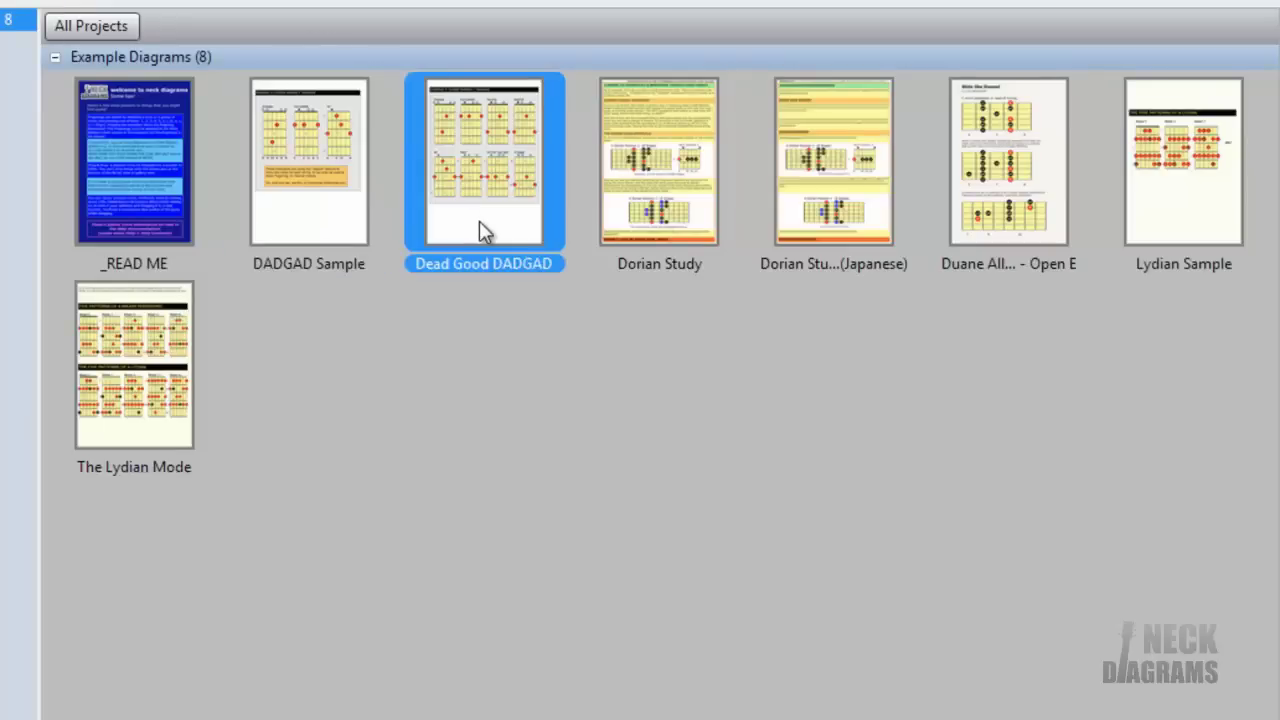
{"action": "left_click", "coordinate": [650, 230]}
{"action": "left_click", "coordinate": [835, 221]}
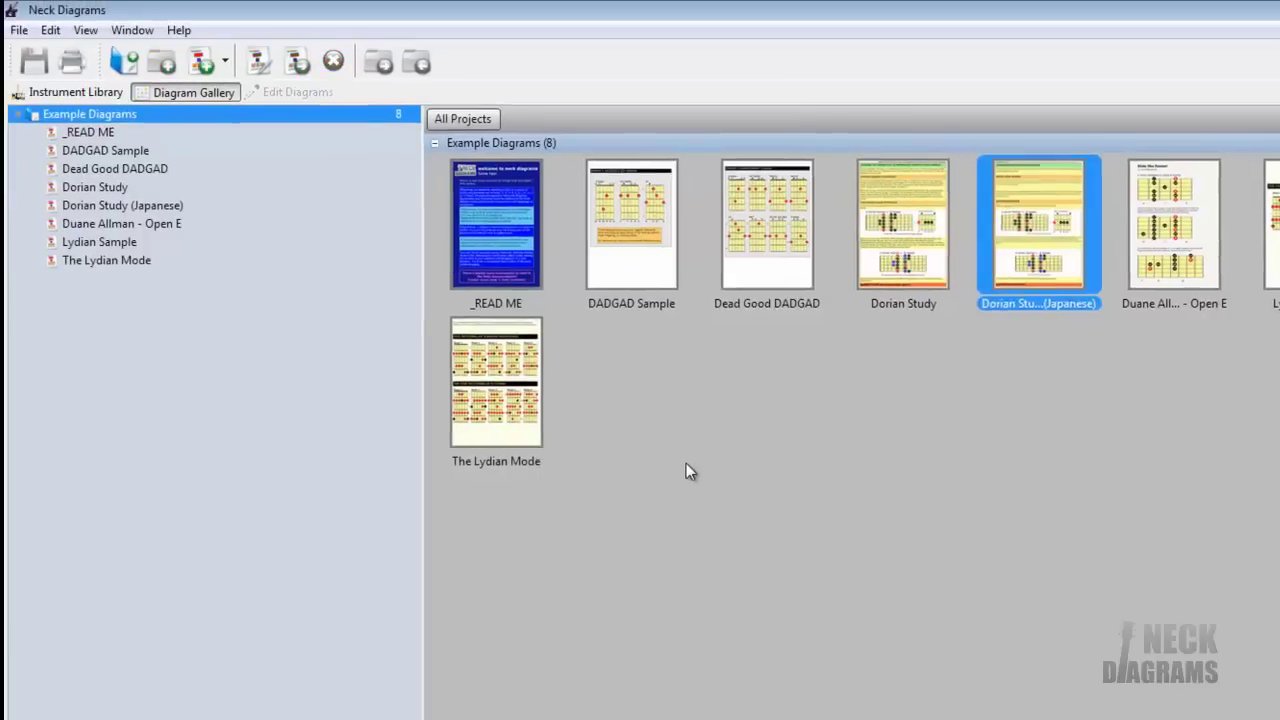
{"action": "left_click", "coordinate": [686, 463]}
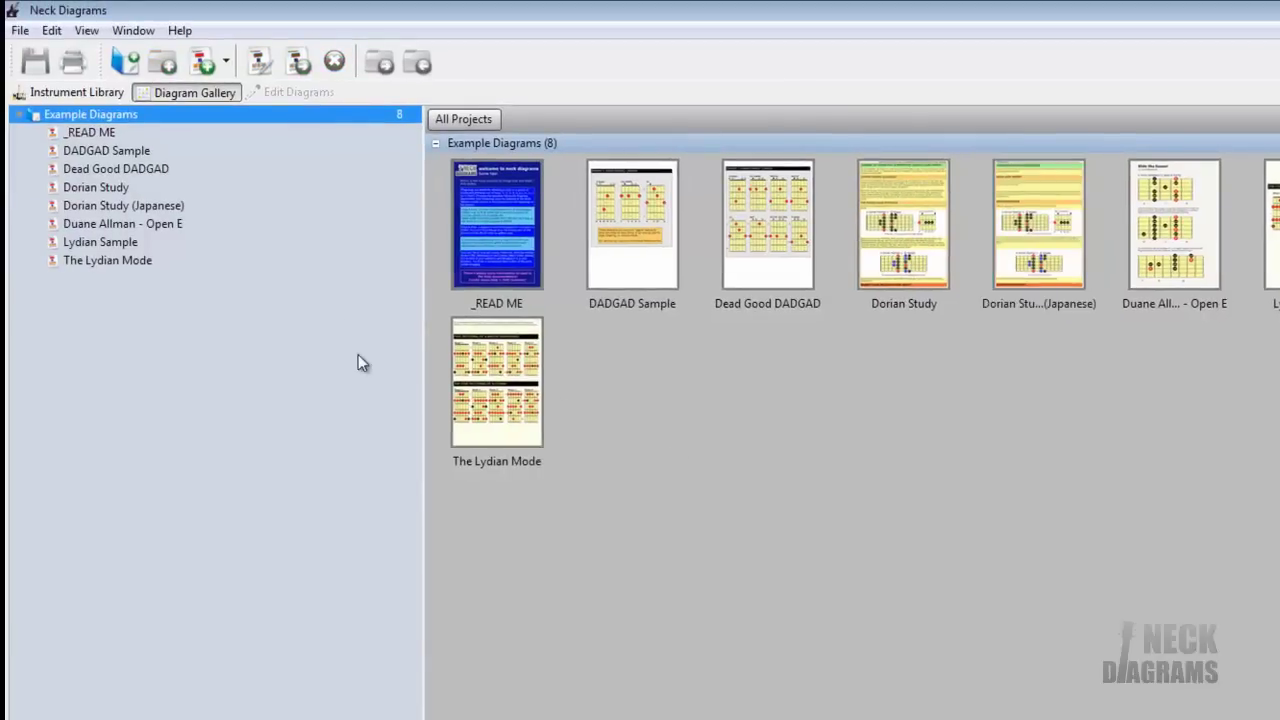
- Create a new diagram page from the Twelve (4x3) template with Ctrl+N
{"action": "key", "text": "ctrl+n"}
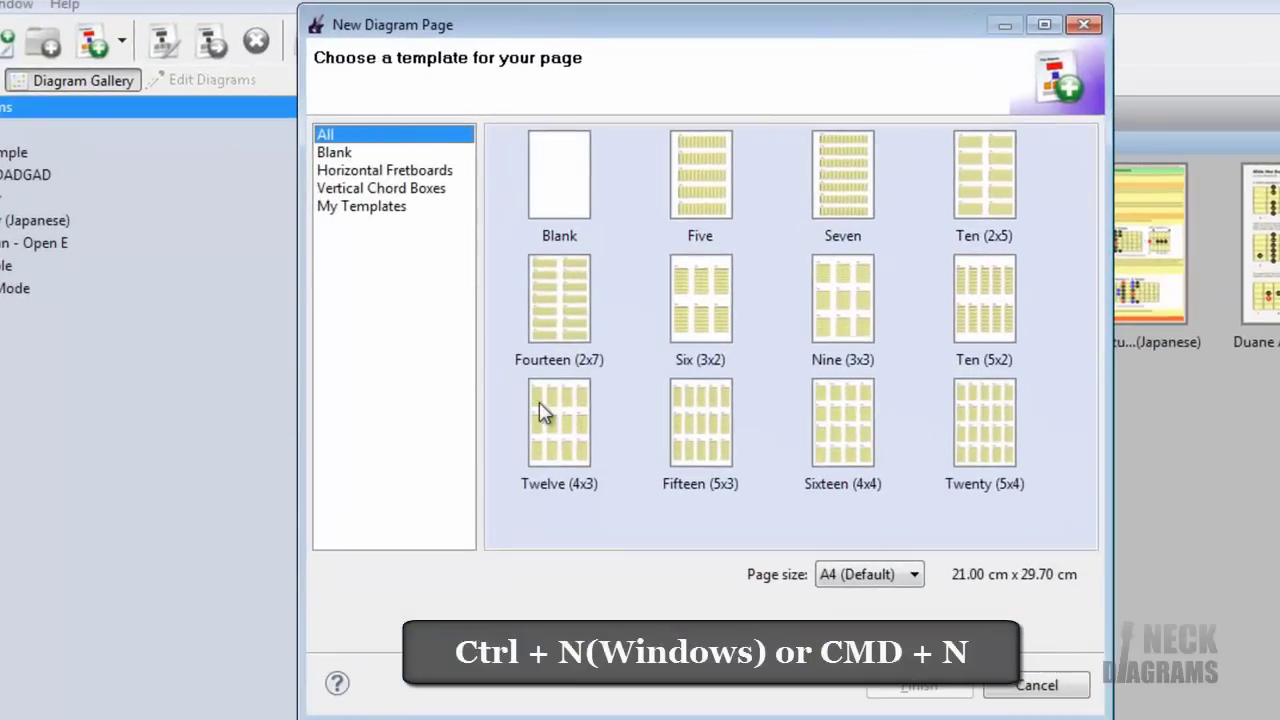
{"action": "left_click", "coordinate": [541, 413]}
{"action": "left_click", "coordinate": [893, 686]}
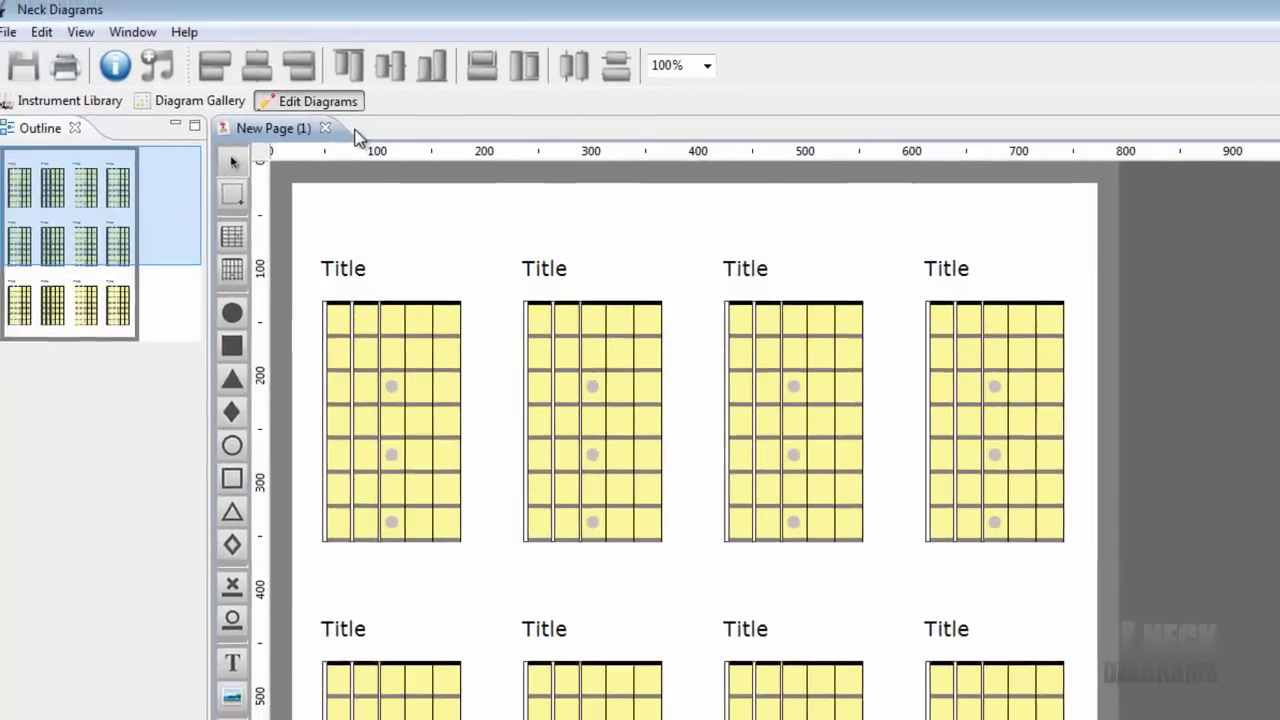
- Close New Page (1), start a blank diagram page, and place one default vertical fretboard
{"action": "left_click", "coordinate": [325, 128]}
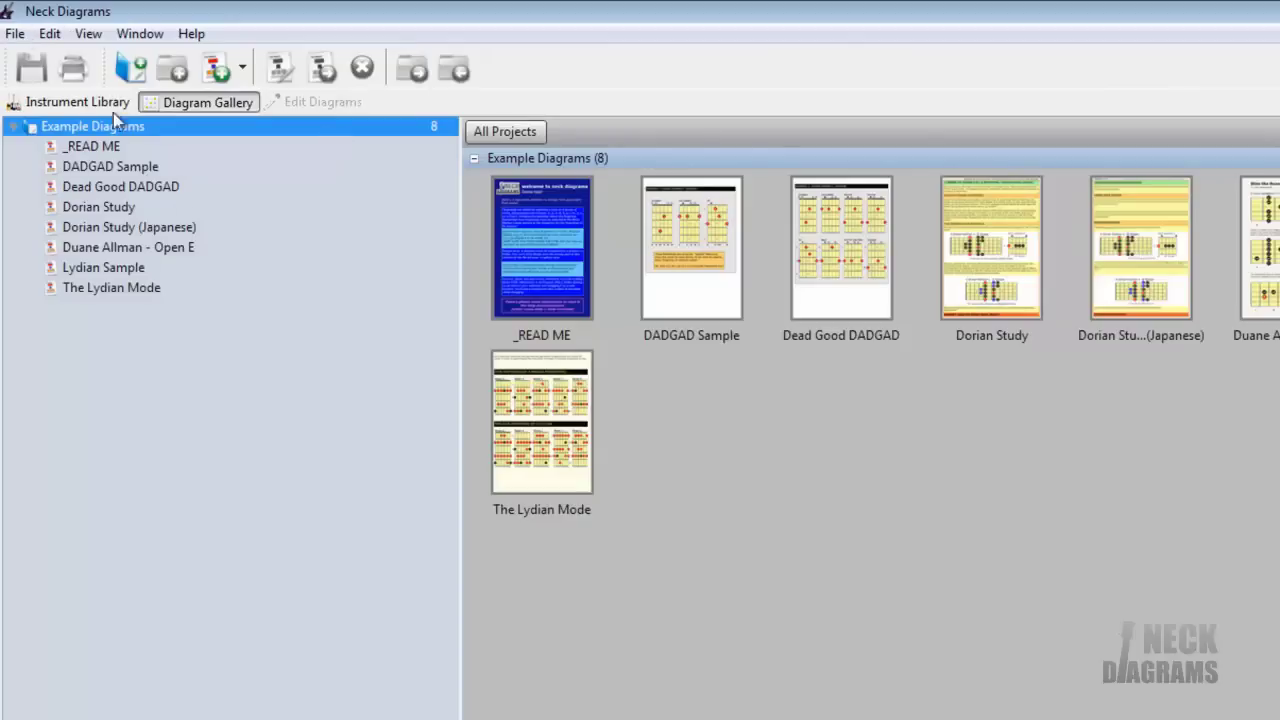
{"action": "left_click", "coordinate": [15, 33]}
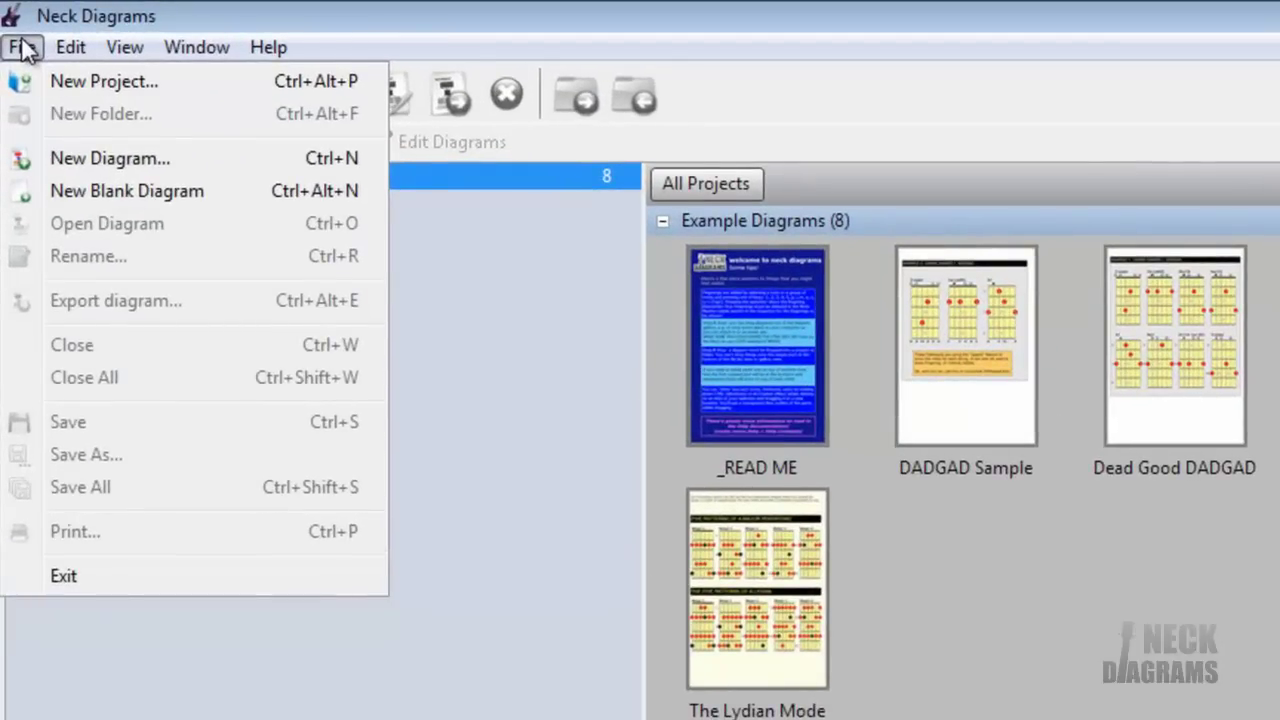
{"action": "left_click", "coordinate": [48, 188]}
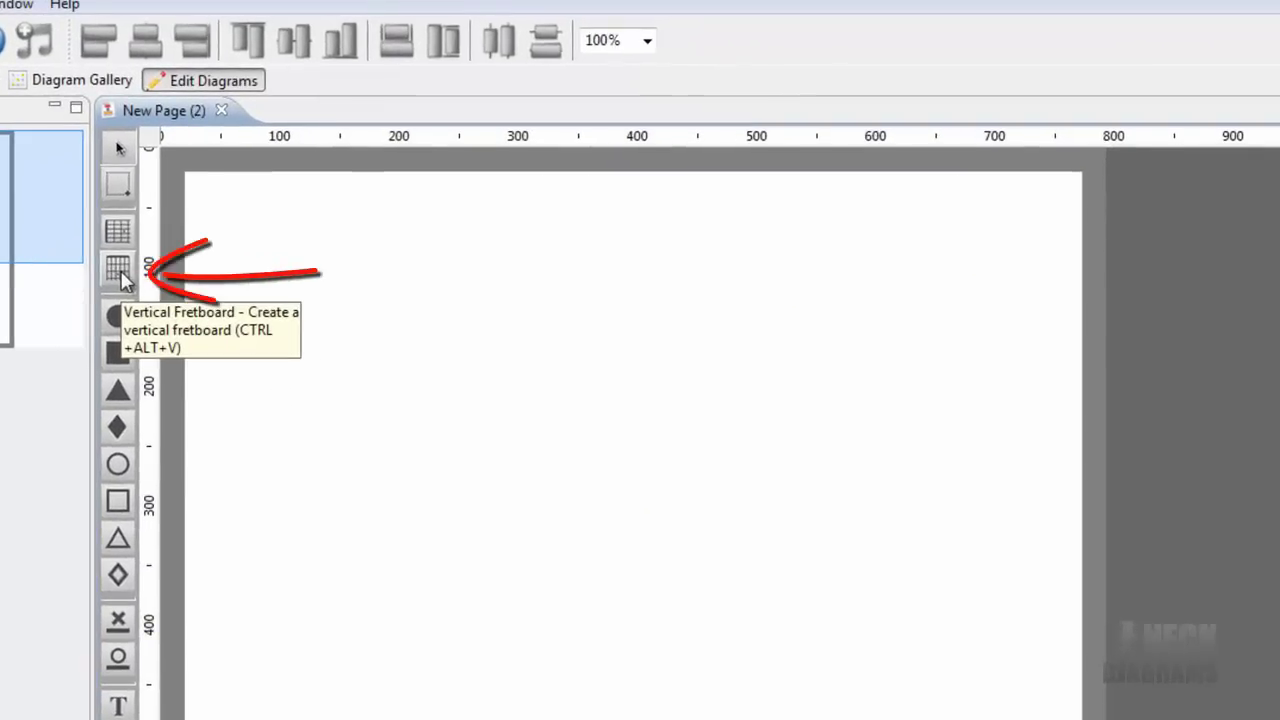
{"action": "left_click", "coordinate": [119, 270]}
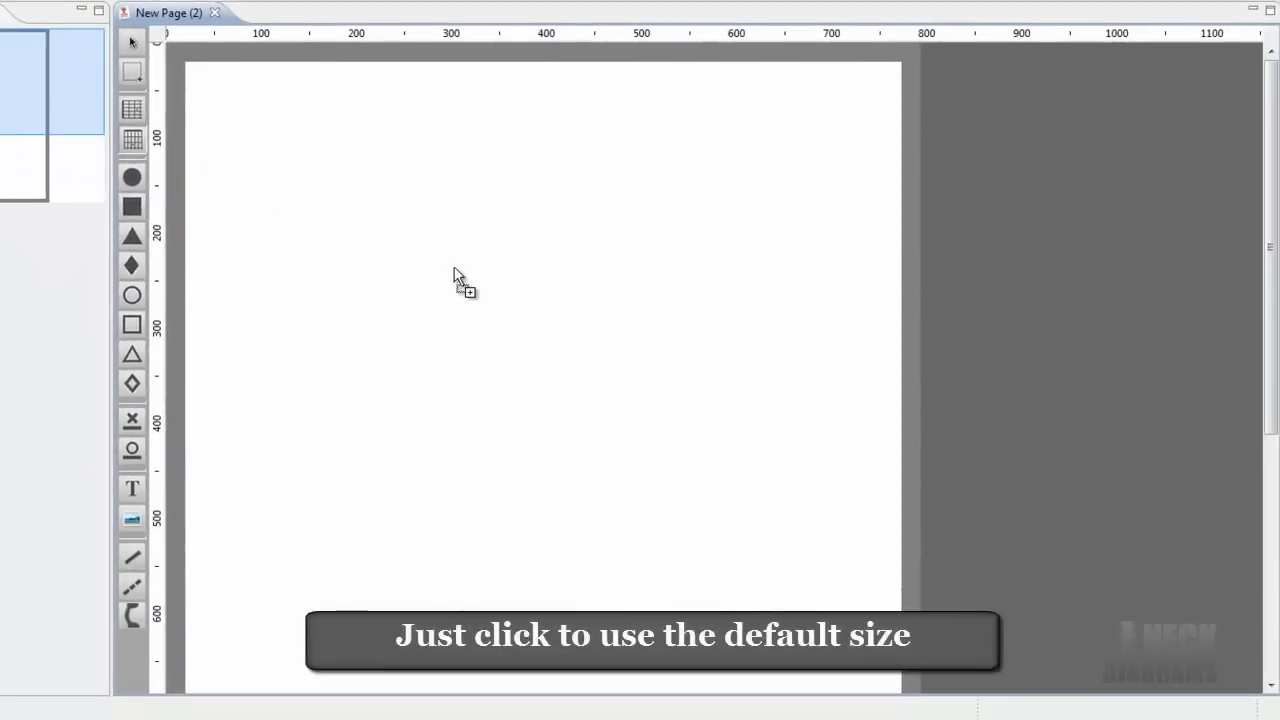
{"action": "left_click", "coordinate": [455, 276]}
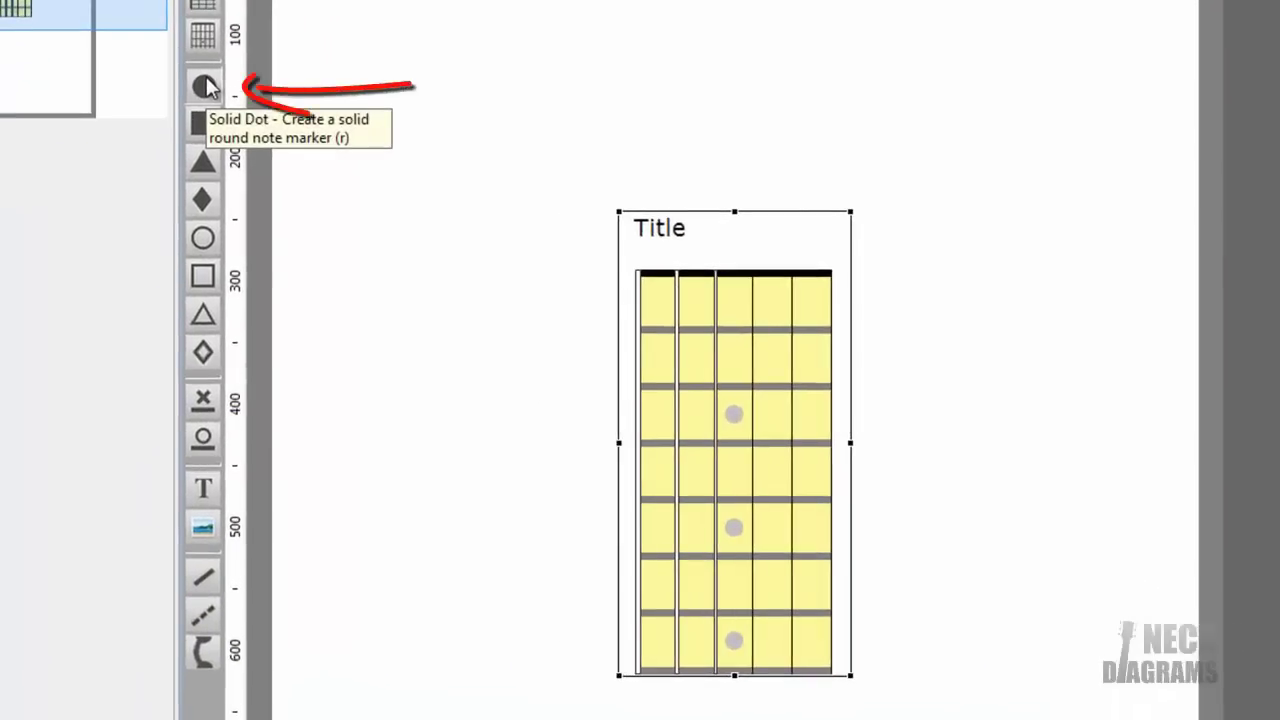
- Place solid dots on the A and high E strings at fret 3 and on D, G, B at fret 5
{"action": "left_click", "coordinate": [134, 176]}
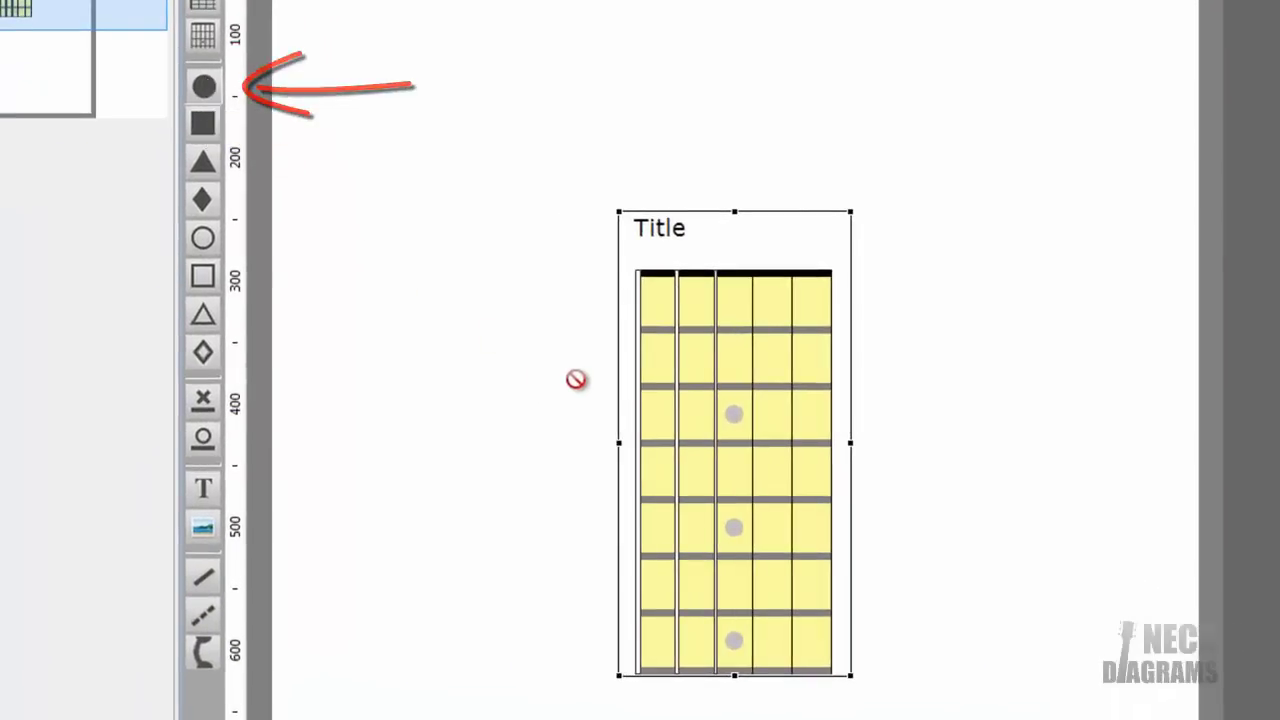
{"action": "left_click", "coordinate": [676, 420]}
{"action": "left_click", "coordinate": [832, 414]}
{"action": "left_click", "coordinate": [715, 527]}
{"action": "left_click", "coordinate": [754, 527]}
{"action": "left_click", "coordinate": [793, 527]}
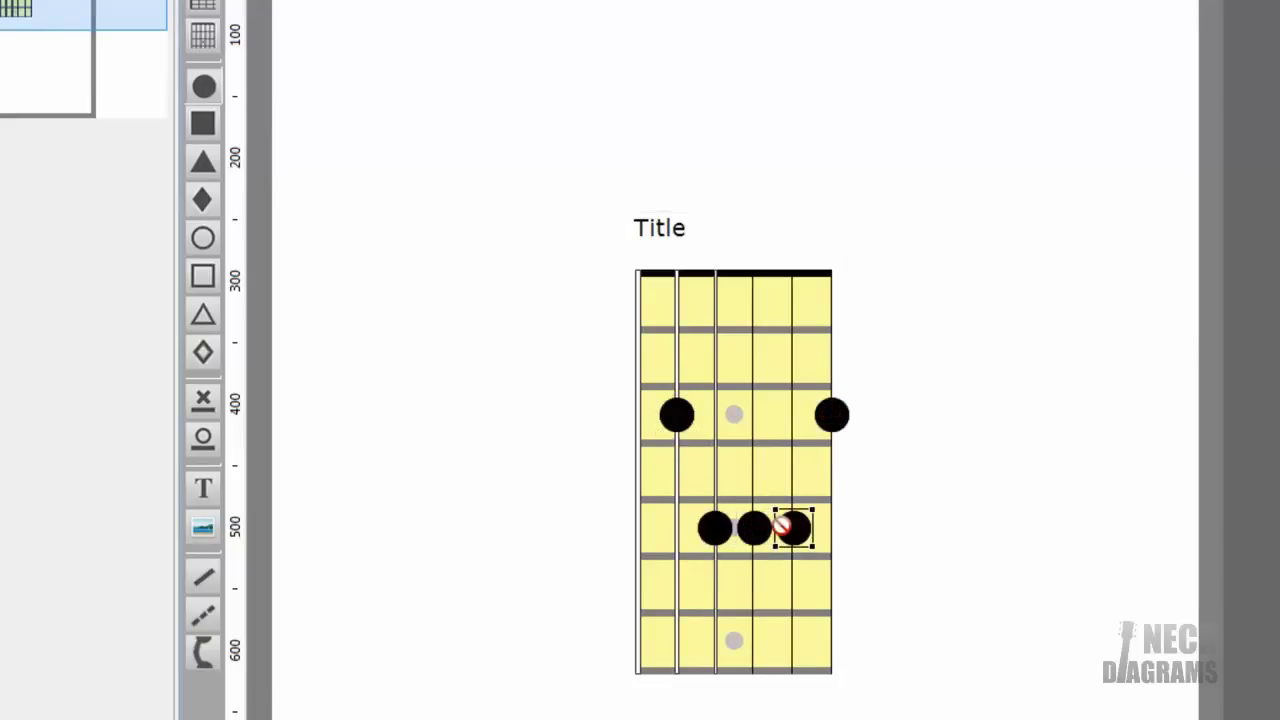
{"action": "key", "text": "Escape"}
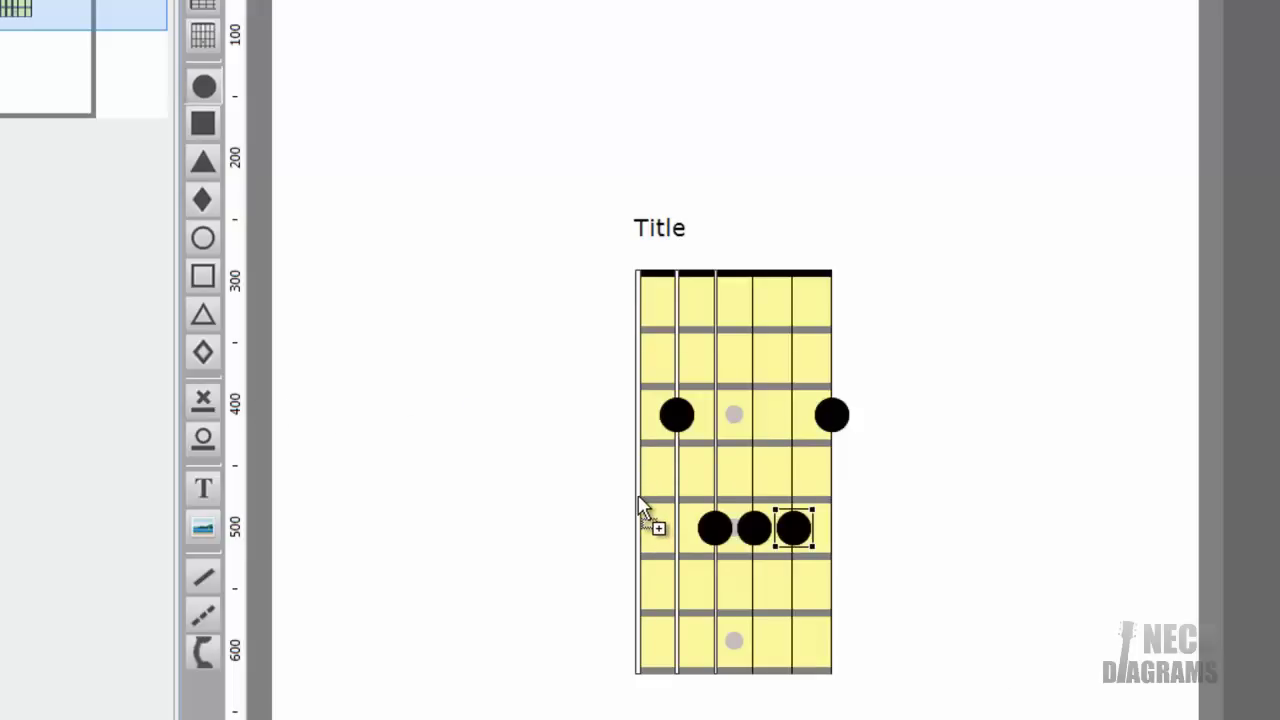
- Mute the low E string and draw a barre joining the A and high E third-fret dots
{"action": "left_click", "coordinate": [201, 400]}
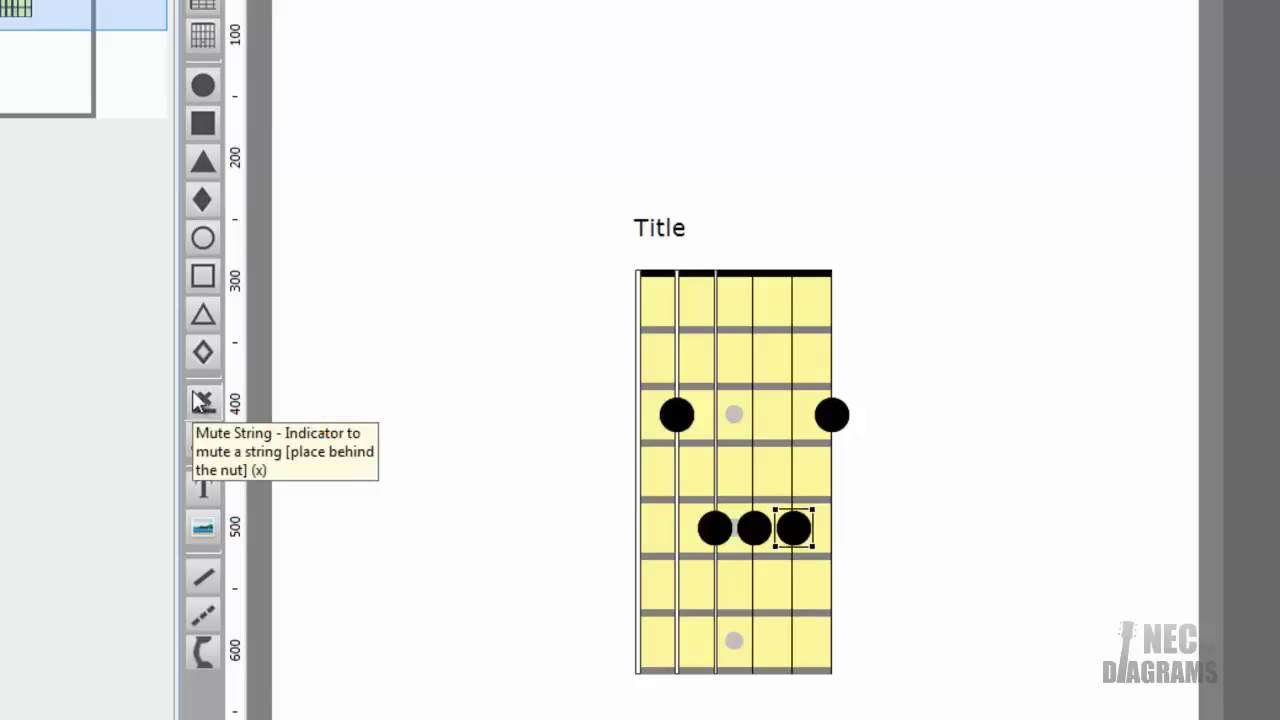
{"action": "left_click", "coordinate": [637, 258]}
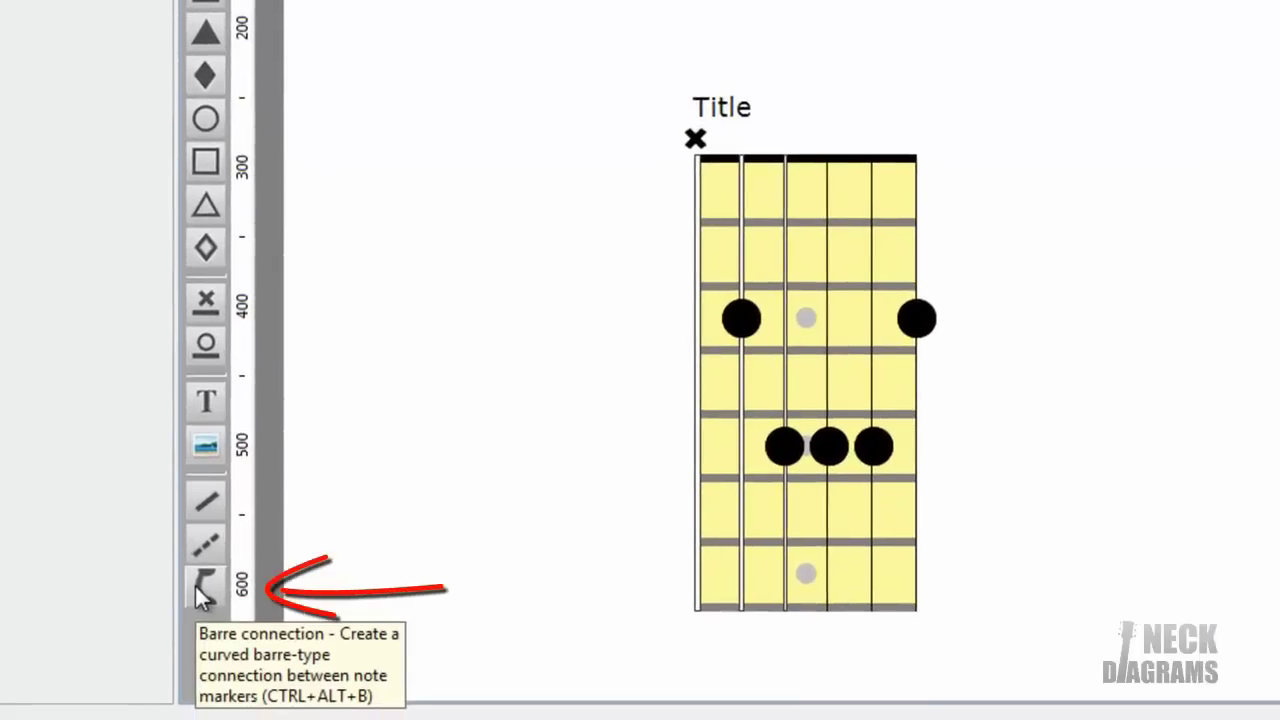
{"action": "left_click", "coordinate": [196, 586]}
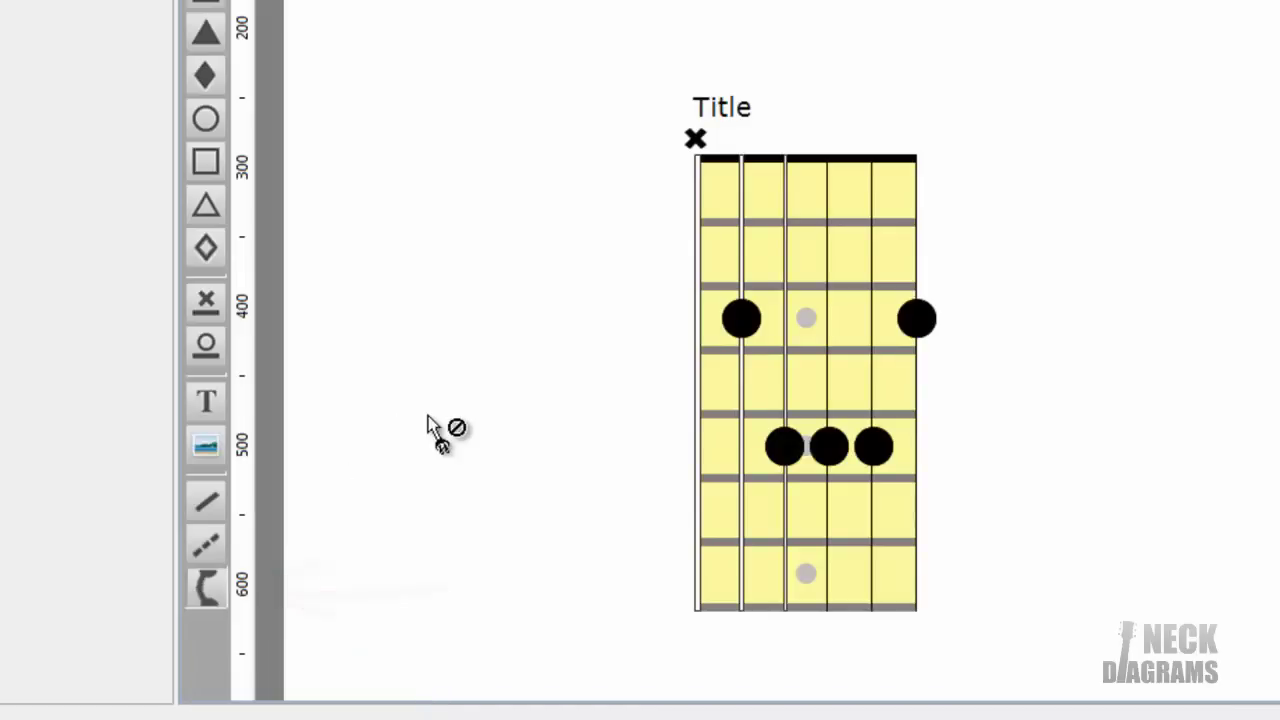
{"action": "left_click", "coordinate": [750, 335]}
{"action": "left_click", "coordinate": [914, 332]}
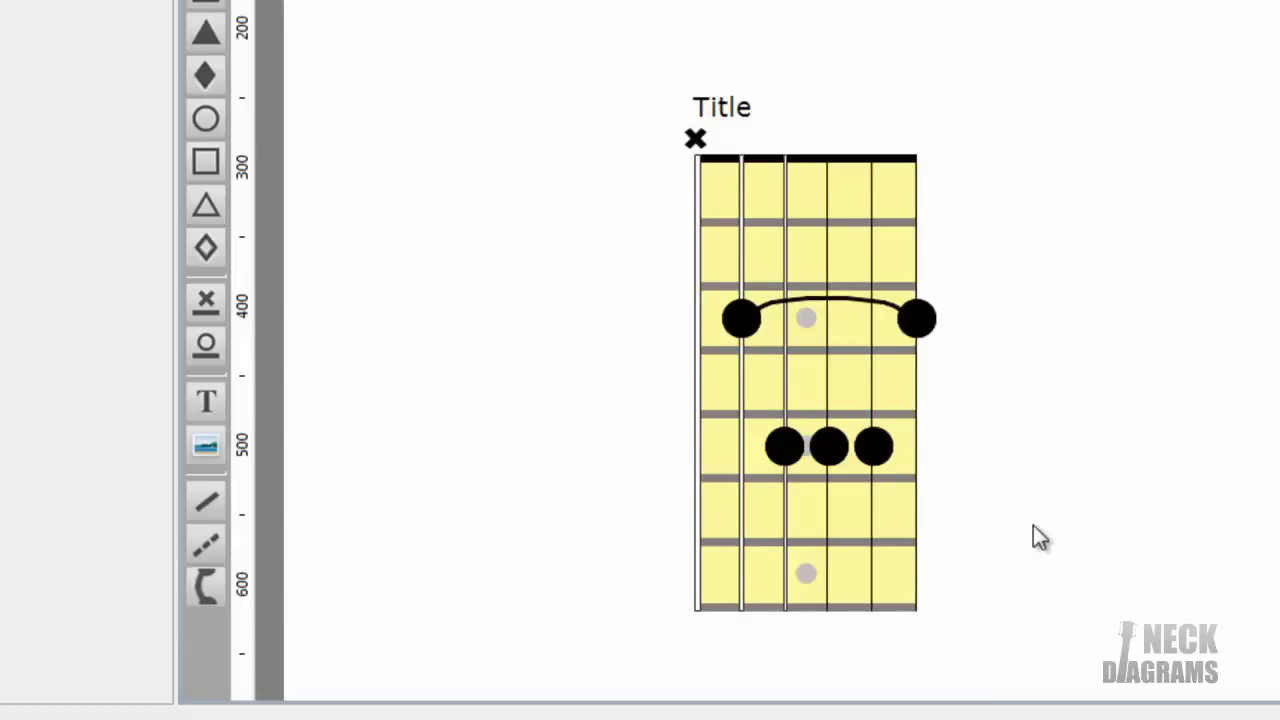
- Change the chord box title from Title to 'C major (AShape)'
{"action": "left_click", "coordinate": [723, 106]}
{"action": "left_click", "coordinate": [728, 104]}
{"action": "type", "text": "C major"}
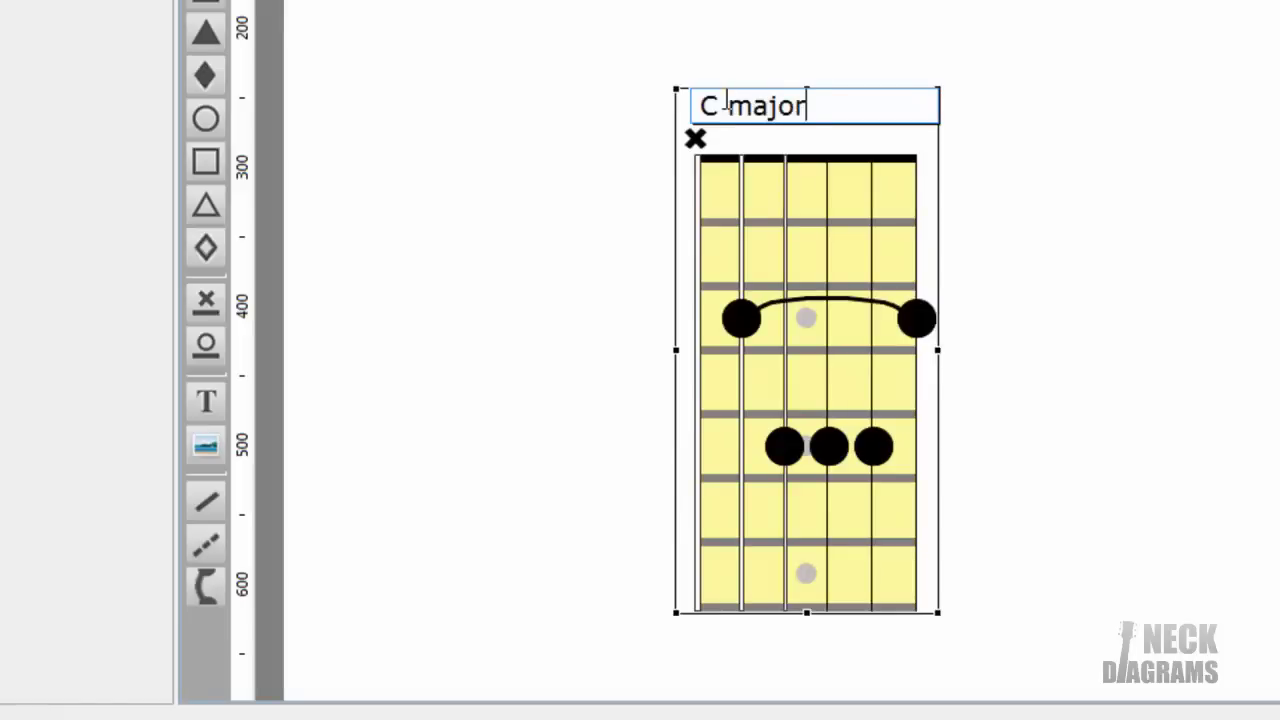
{"action": "type", "text": " (AShape)"}
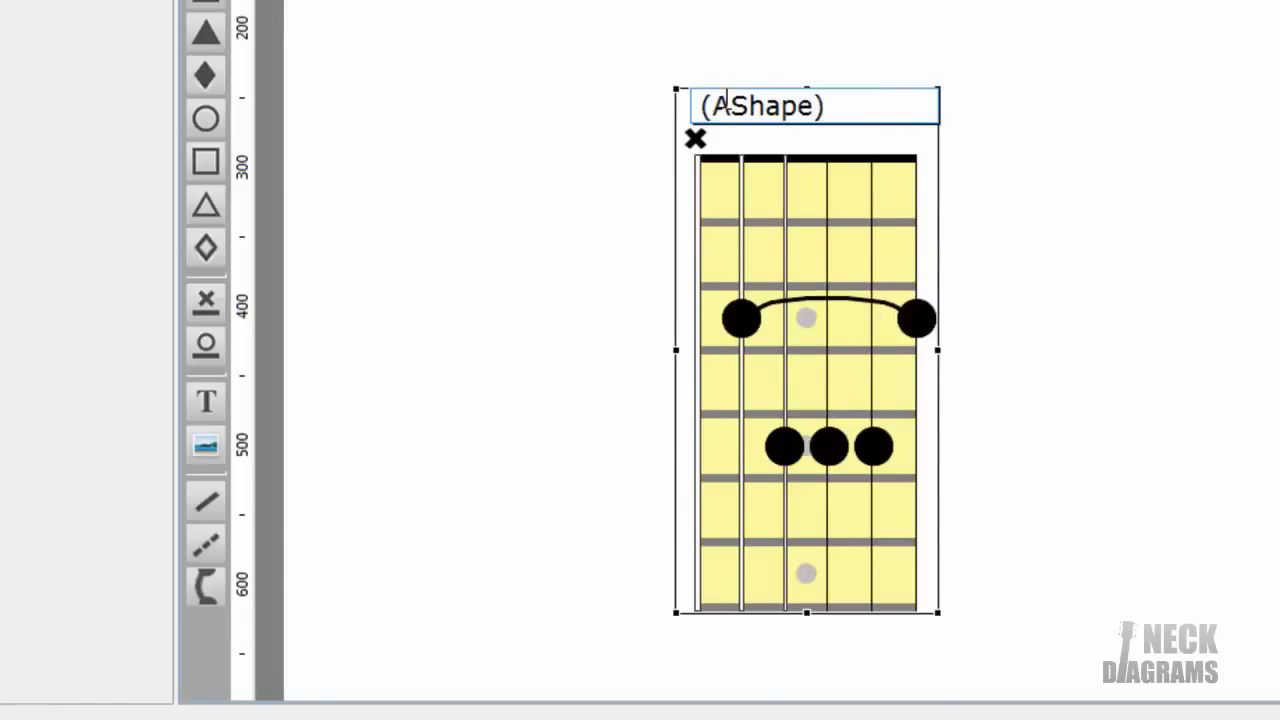
{"action": "key", "text": "ctrl+Return"}
{"action": "left_click", "coordinate": [1007, 180]}
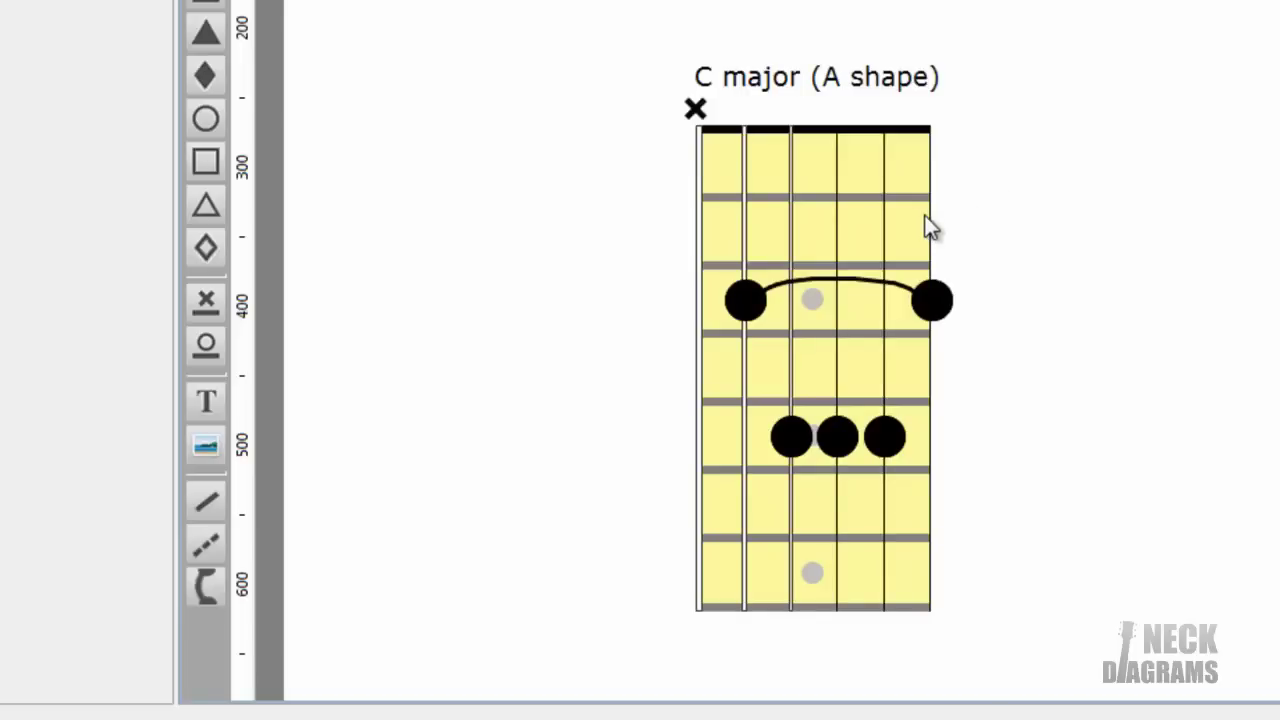
- Set the A-string third-fret dot as root so dots are labelled R, p5 and Δ3
{"action": "left_click", "coordinate": [744, 302]}
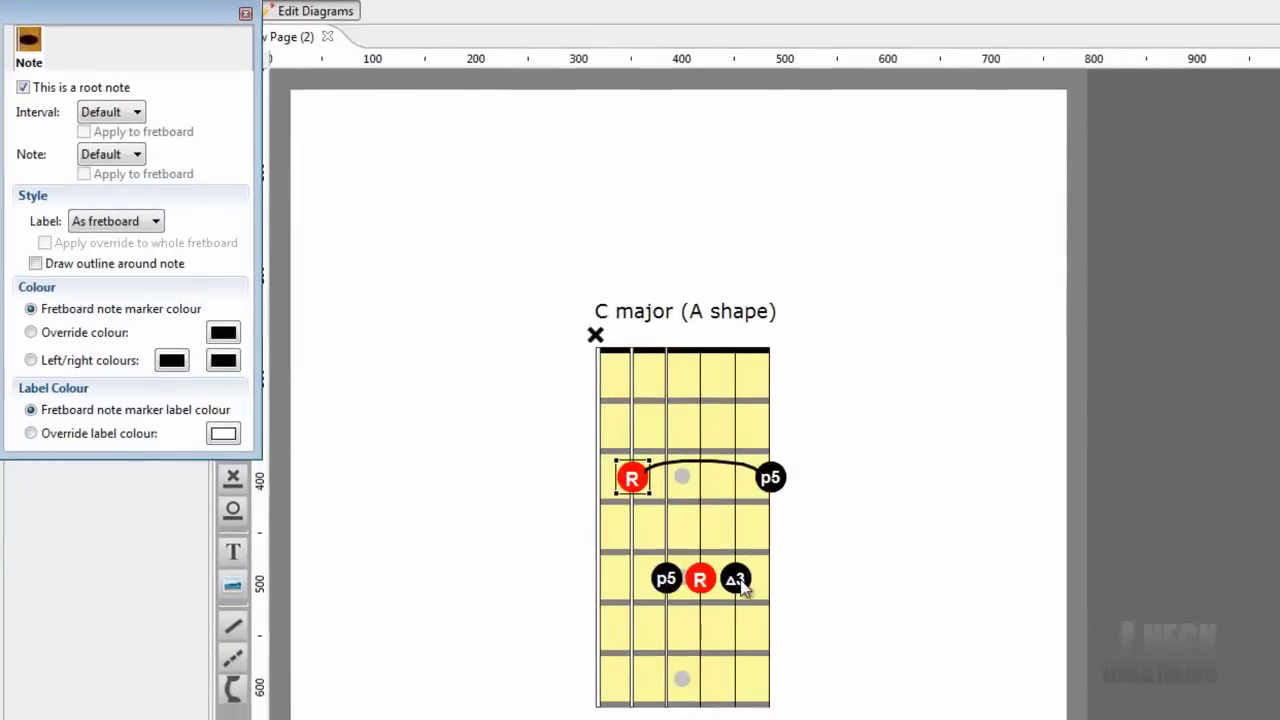
{"action": "left_click", "coordinate": [245, 15]}
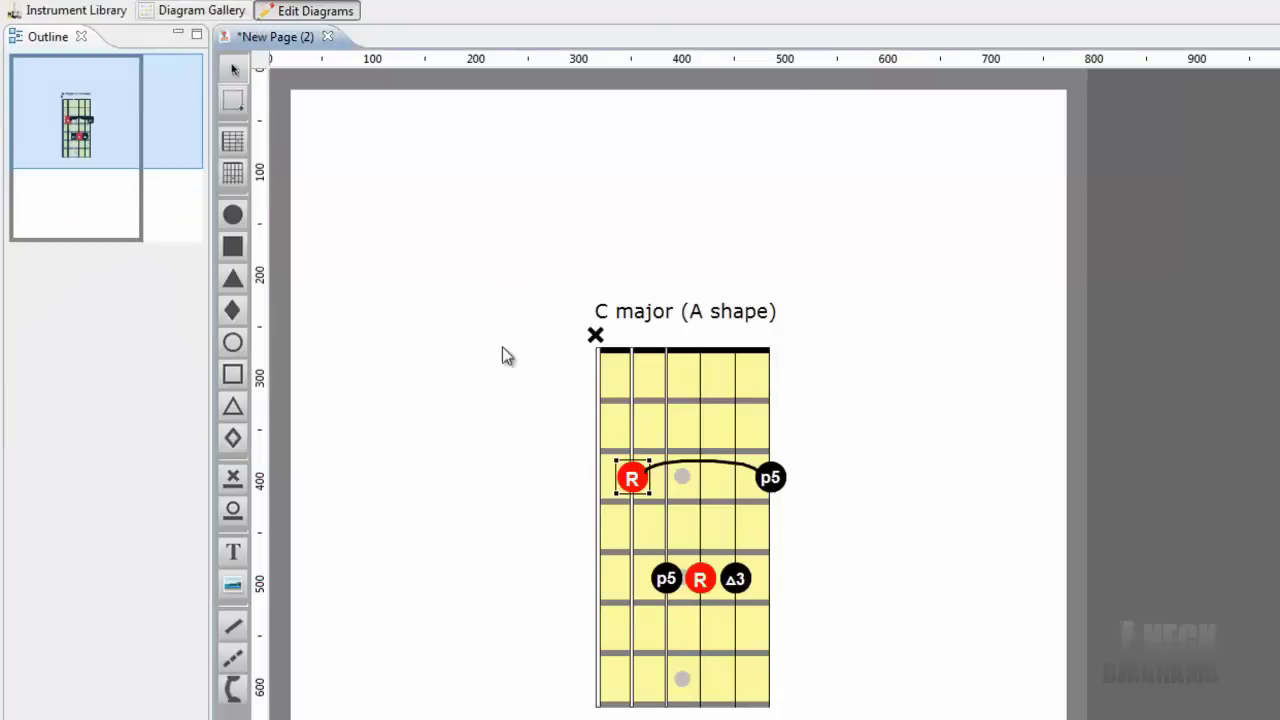
- Show fret numbers beside the C major diagram in their own font at size 12
{"action": "left_click", "coordinate": [638, 531]}
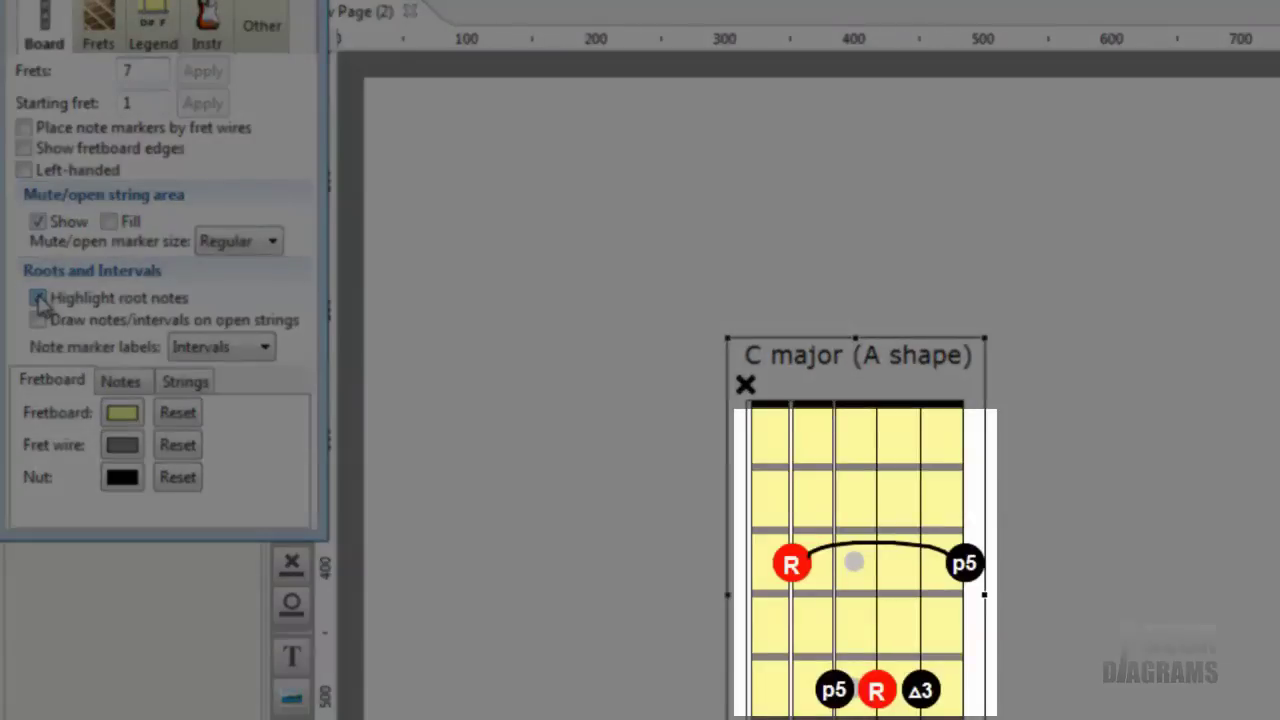
{"action": "left_click", "coordinate": [37, 299]}
{"action": "left_click", "coordinate": [37, 299]}
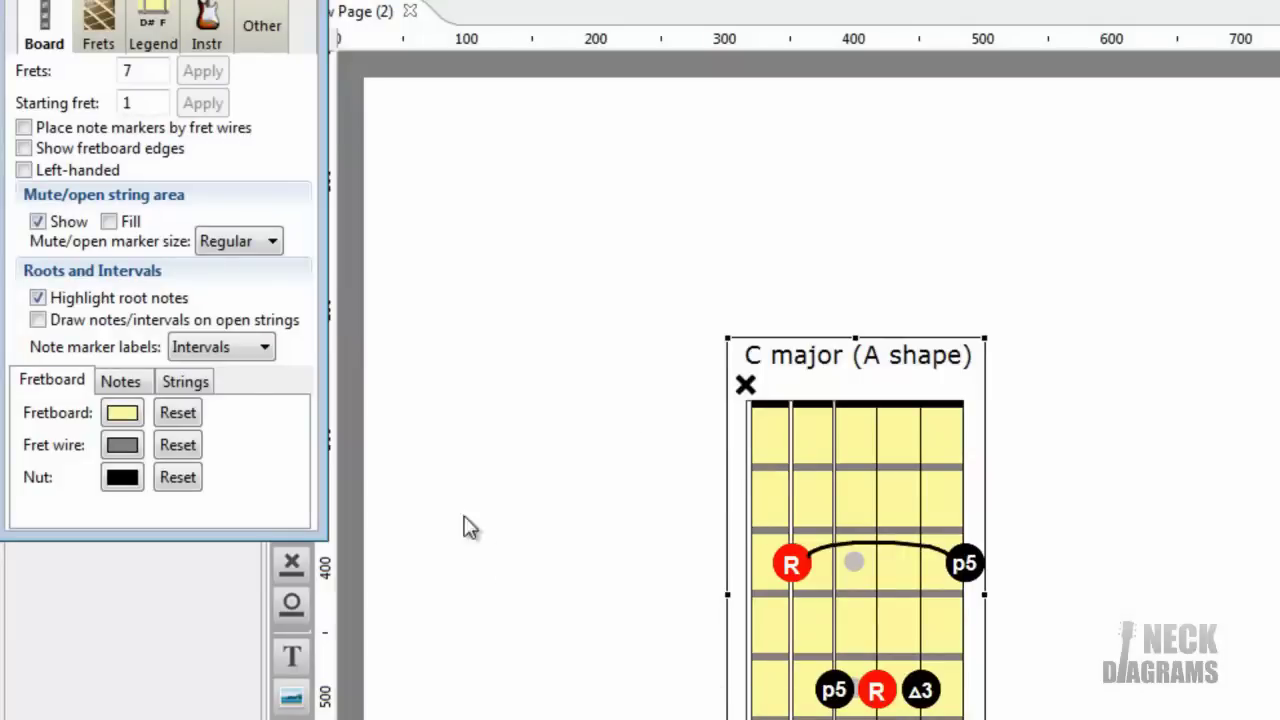
{"action": "left_click", "coordinate": [92, 30]}
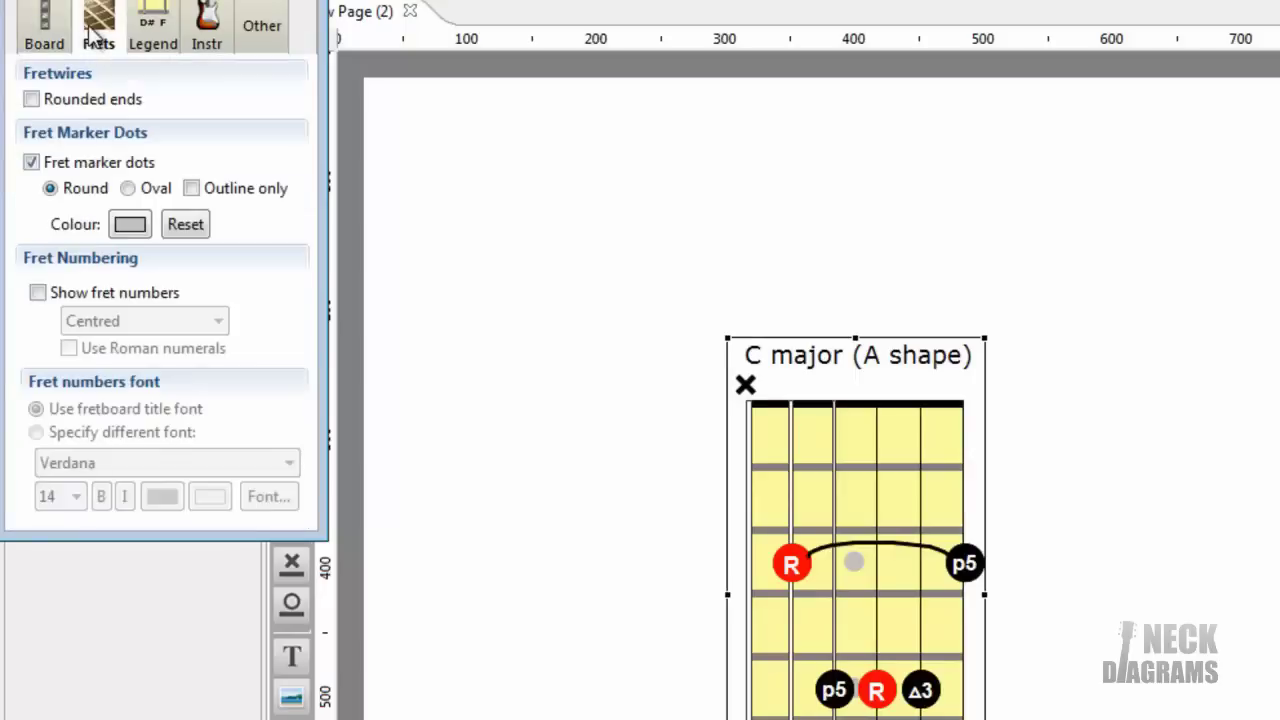
{"action": "left_click", "coordinate": [37, 293]}
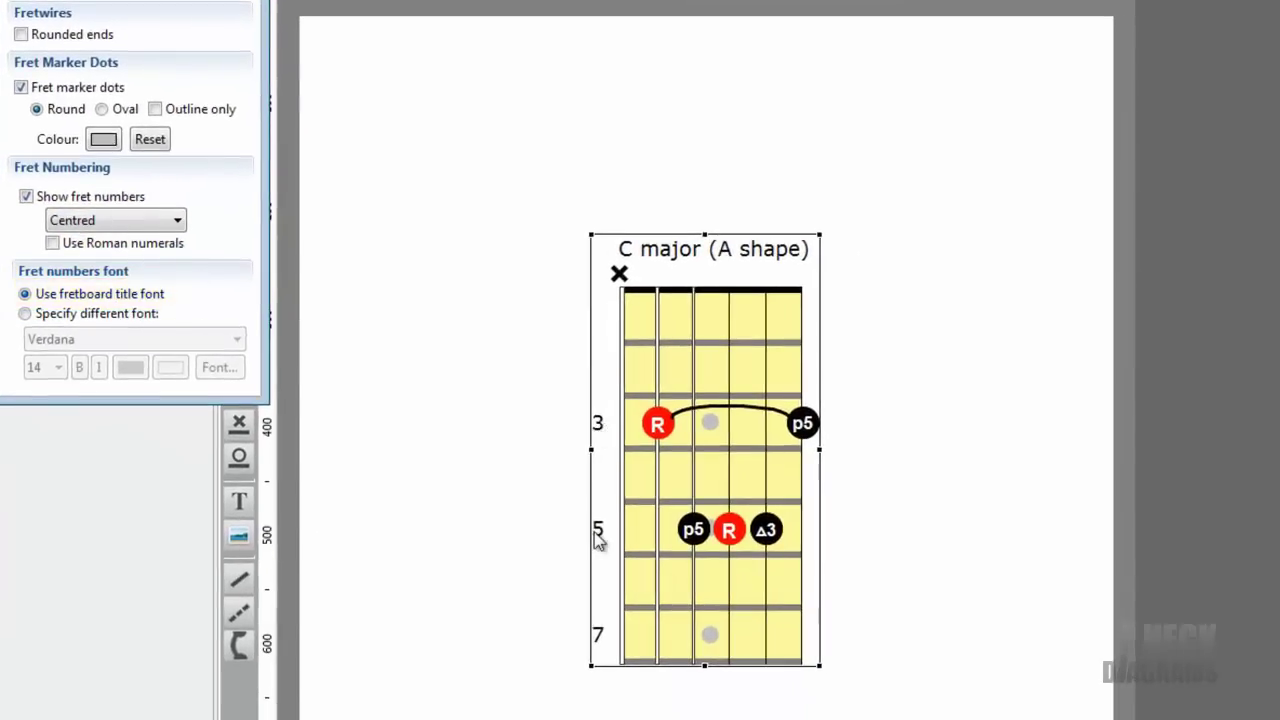
{"action": "left_click", "coordinate": [24, 315]}
{"action": "left_click", "coordinate": [59, 368]}
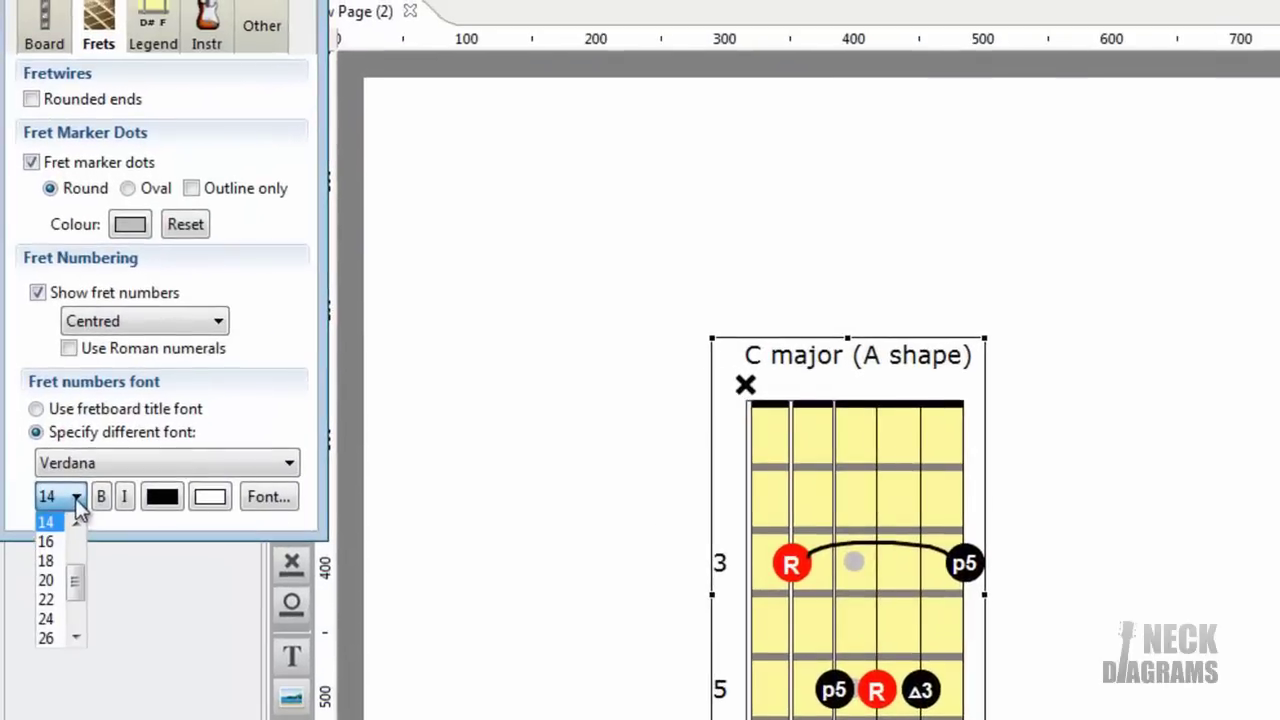
{"action": "scroll", "coordinate": [55, 540], "scroll_direction": "up", "scroll_amount": 1}
{"action": "left_click", "coordinate": [55, 537]}
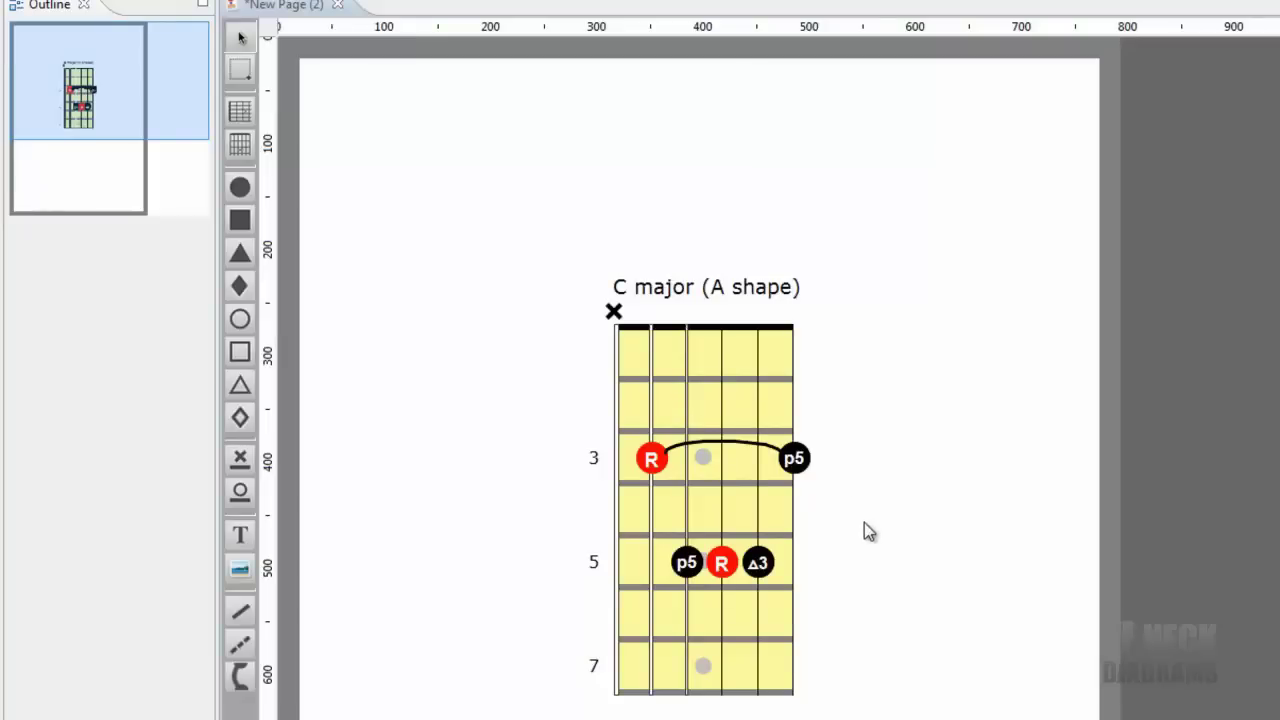
- Ctrl-drag the C major (A shape) diagram to place a duplicate on its right
{"action": "left_click", "coordinate": [751, 374]}
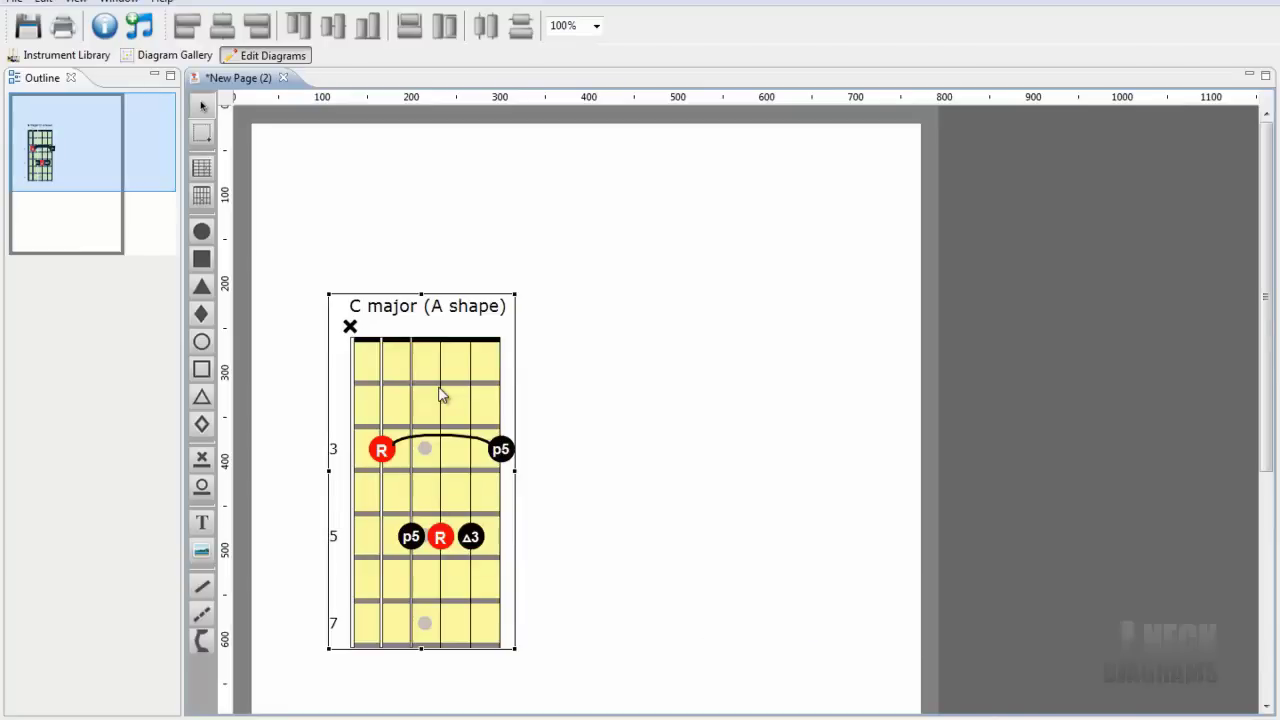
{"action": "left_click_drag", "start_coordinate": [443, 395], "coordinate": [649, 378]}
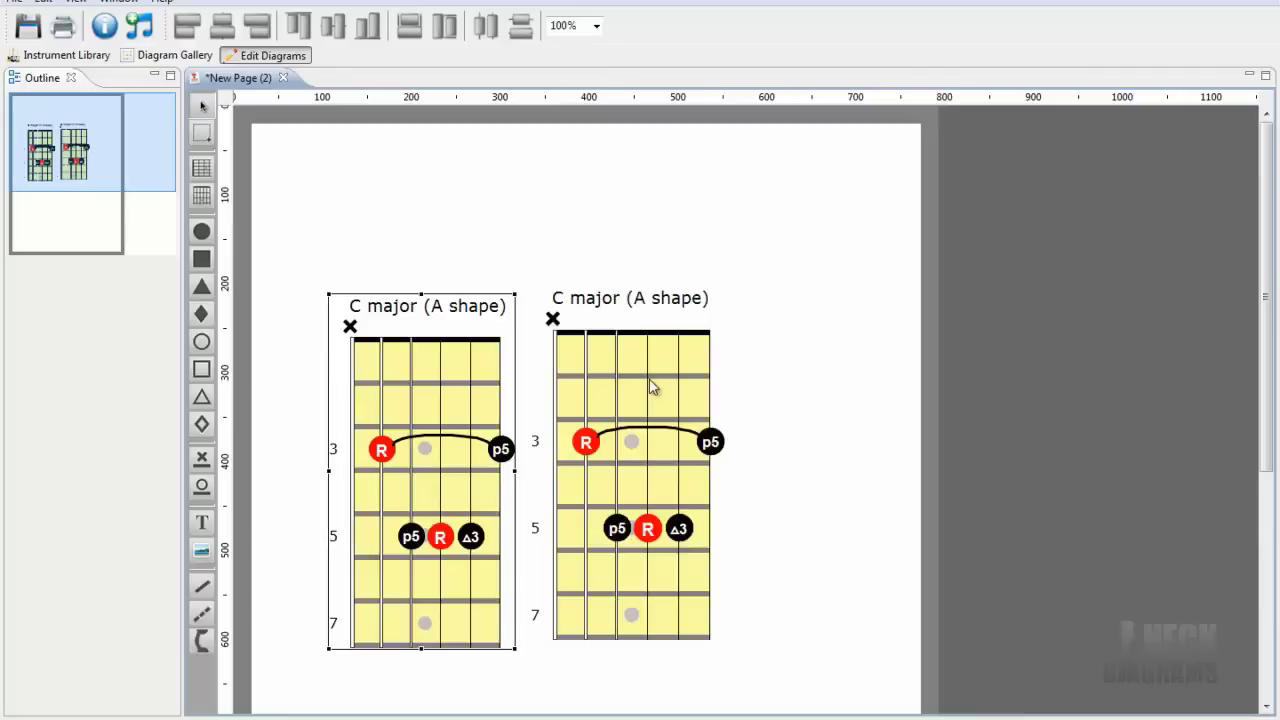
- Show the E A D G B E tuning above the second diagram in its own 12-point font
{"action": "double_click", "coordinate": [651, 387]}
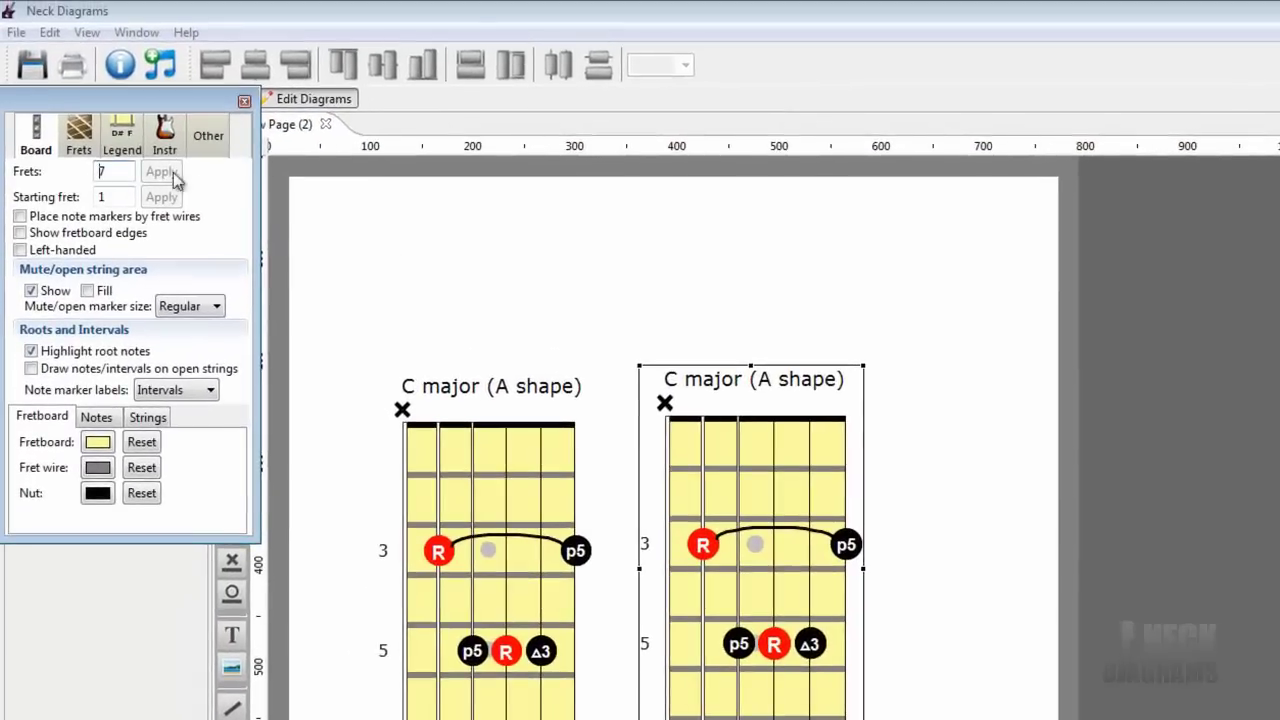
{"action": "left_click", "coordinate": [121, 133]}
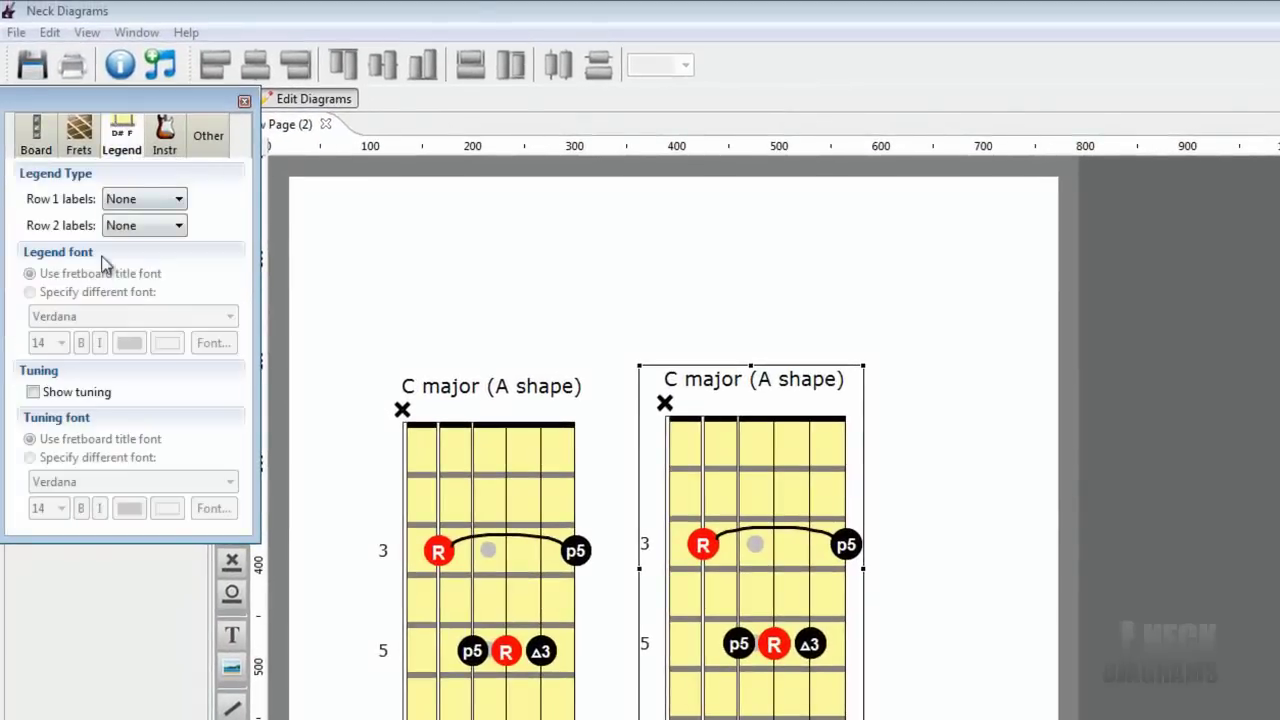
{"action": "left_click", "coordinate": [33, 393]}
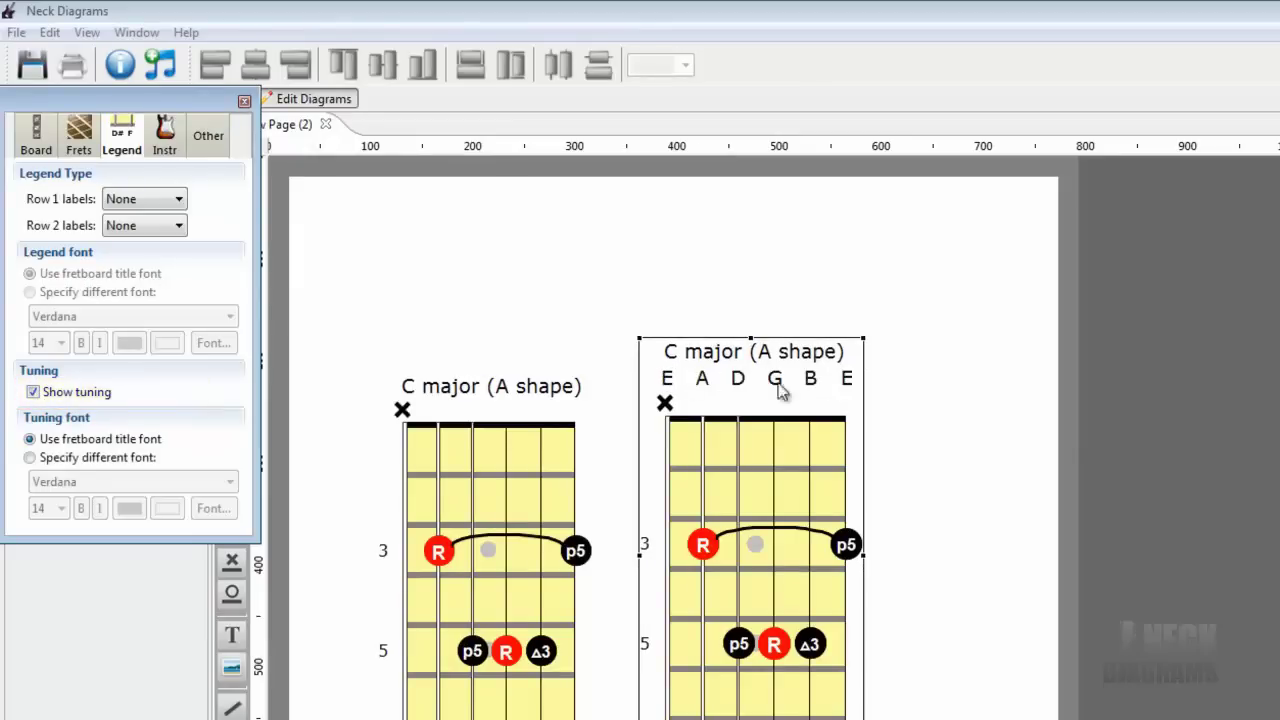
{"action": "left_click", "coordinate": [29, 458]}
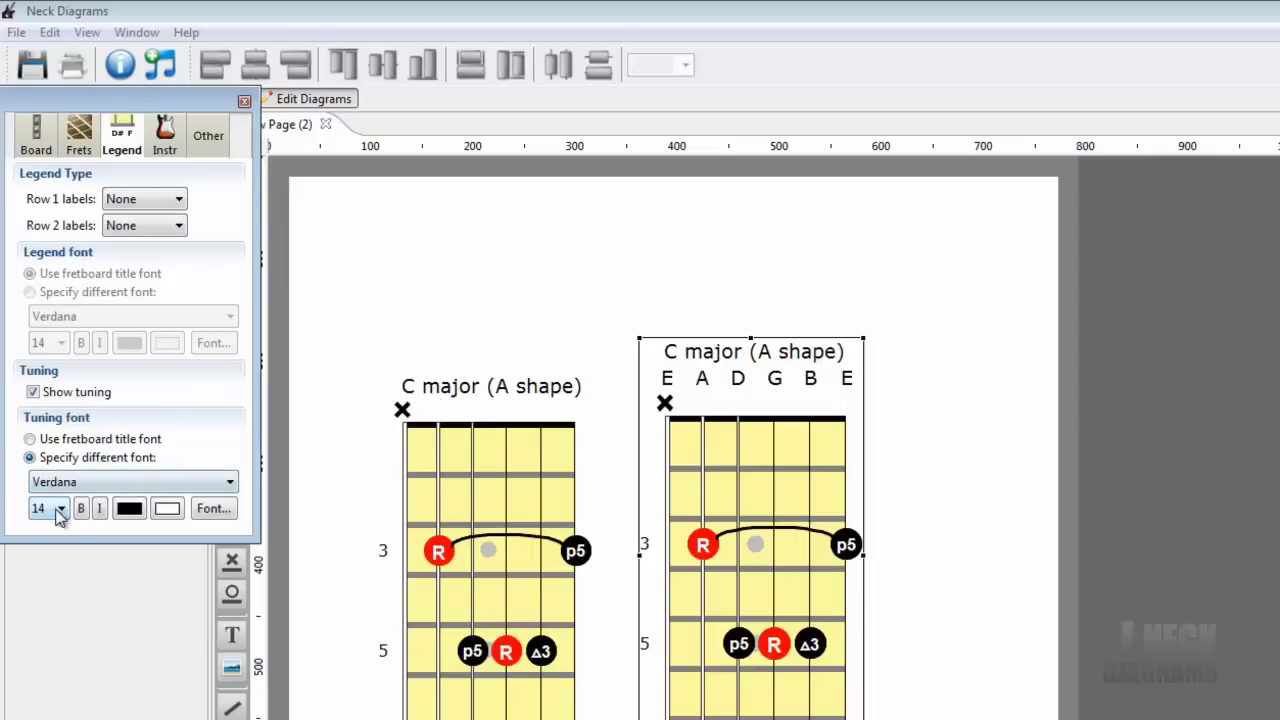
{"action": "scroll", "coordinate": [43, 540], "scroll_direction": "up", "scroll_amount": 2}
{"action": "left_click", "coordinate": [44, 538]}
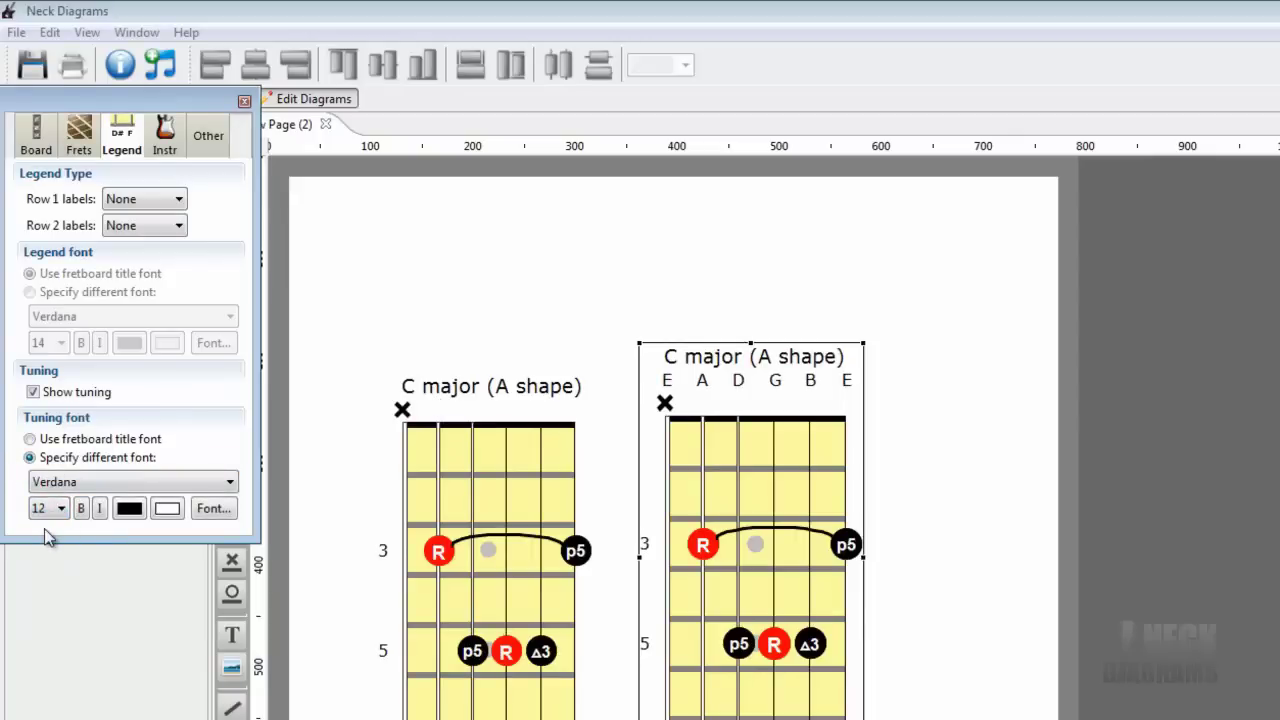
{"action": "left_click", "coordinate": [44, 530]}
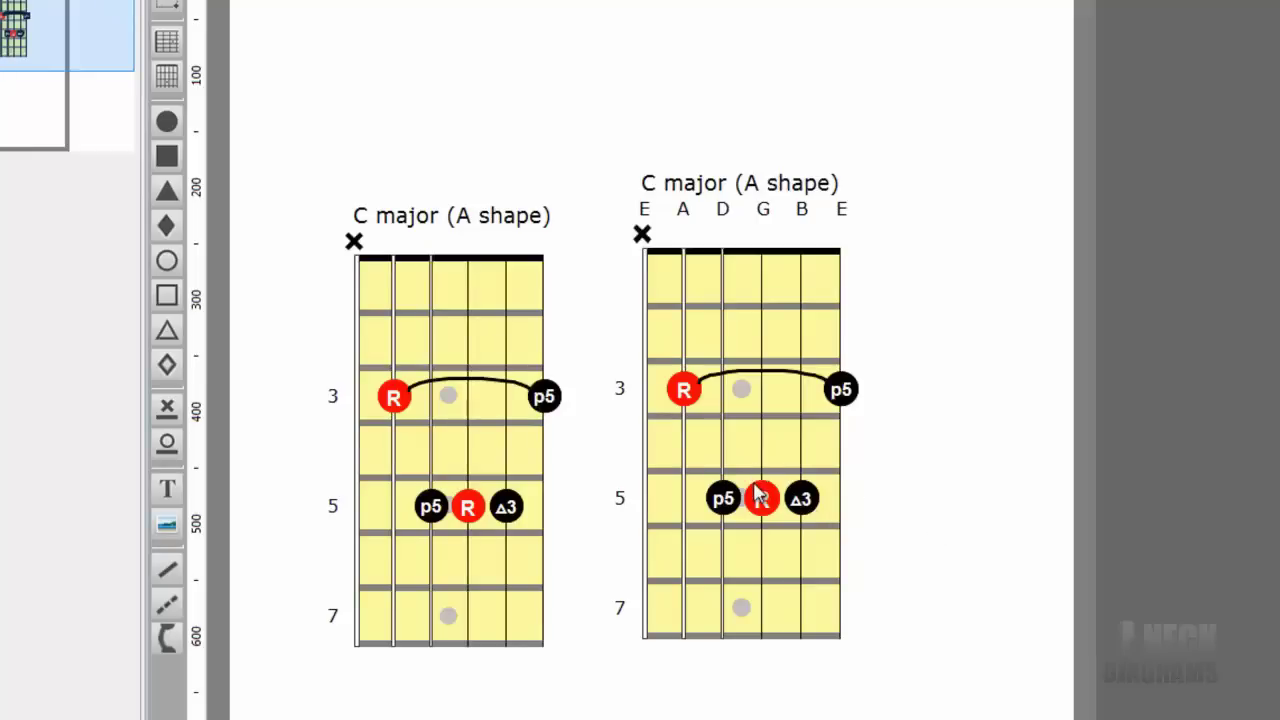
- Move the G-string root to fret 3 as b7, keeping the root, and the third to fret 4 as b3
{"action": "left_click_drag", "start_coordinate": [760, 503], "coordinate": [762, 400]}
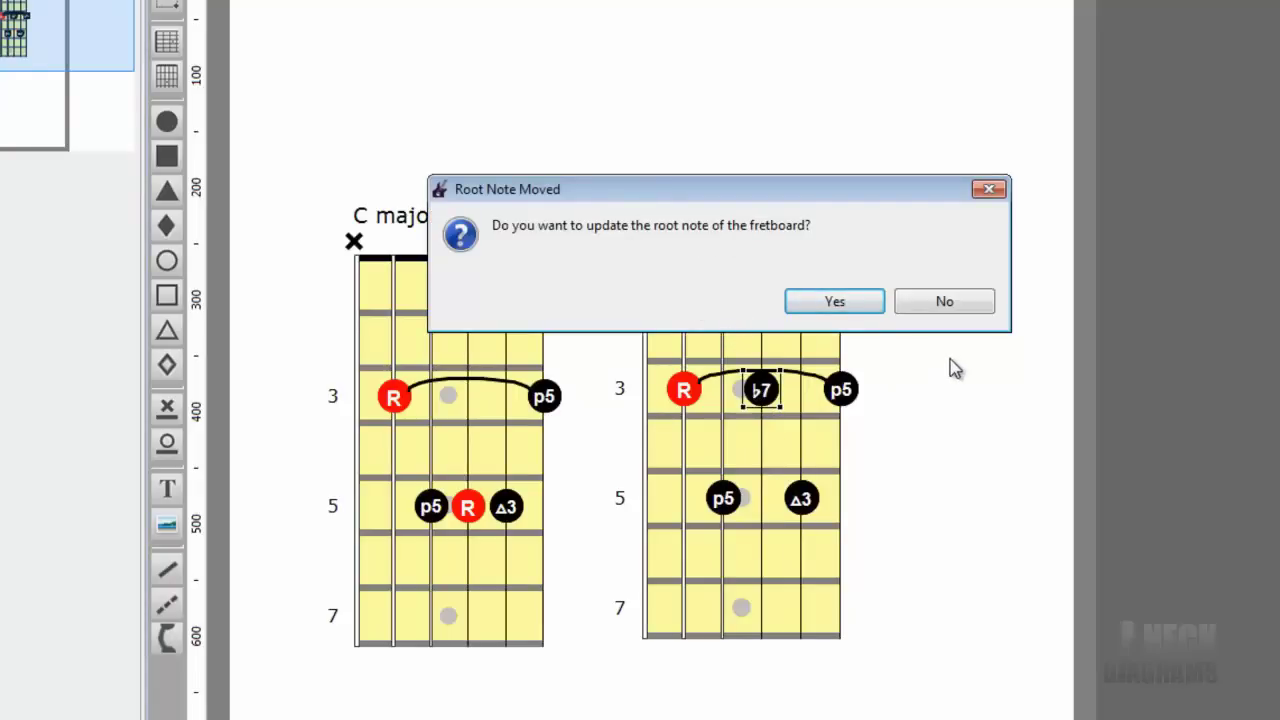
{"action": "left_click", "coordinate": [953, 308]}
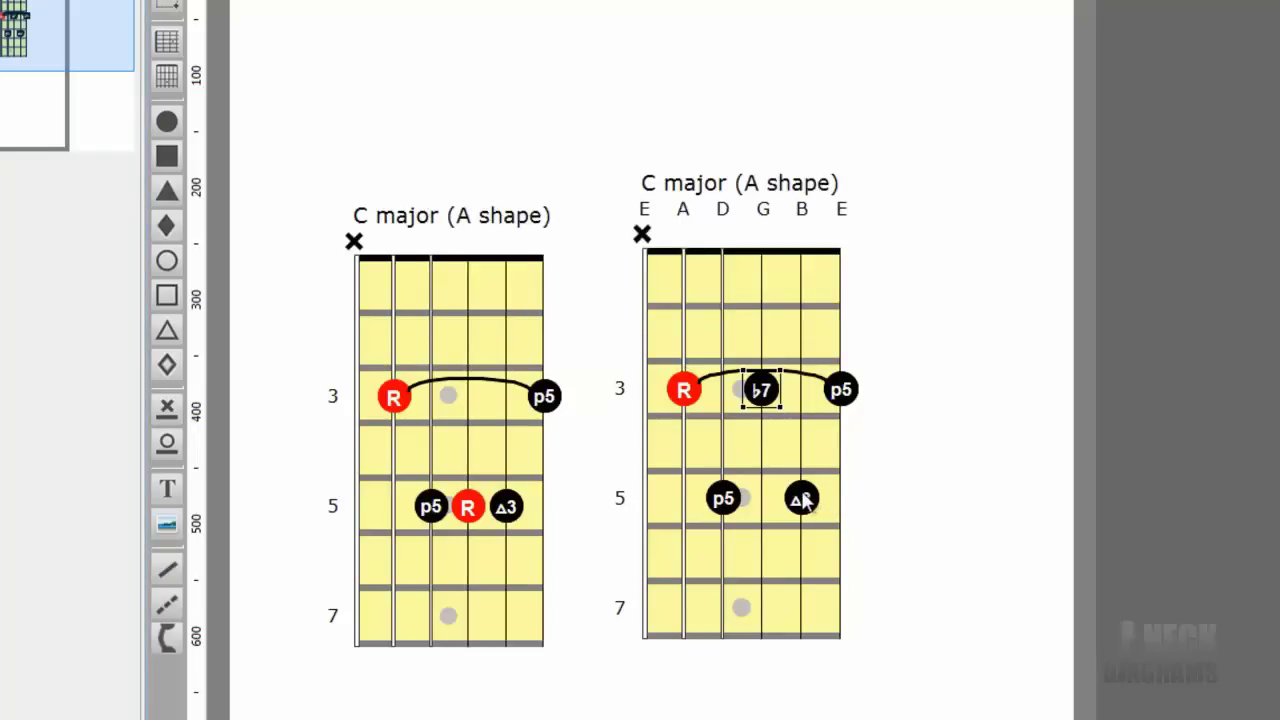
{"action": "left_click_drag", "start_coordinate": [806, 499], "coordinate": [804, 444]}
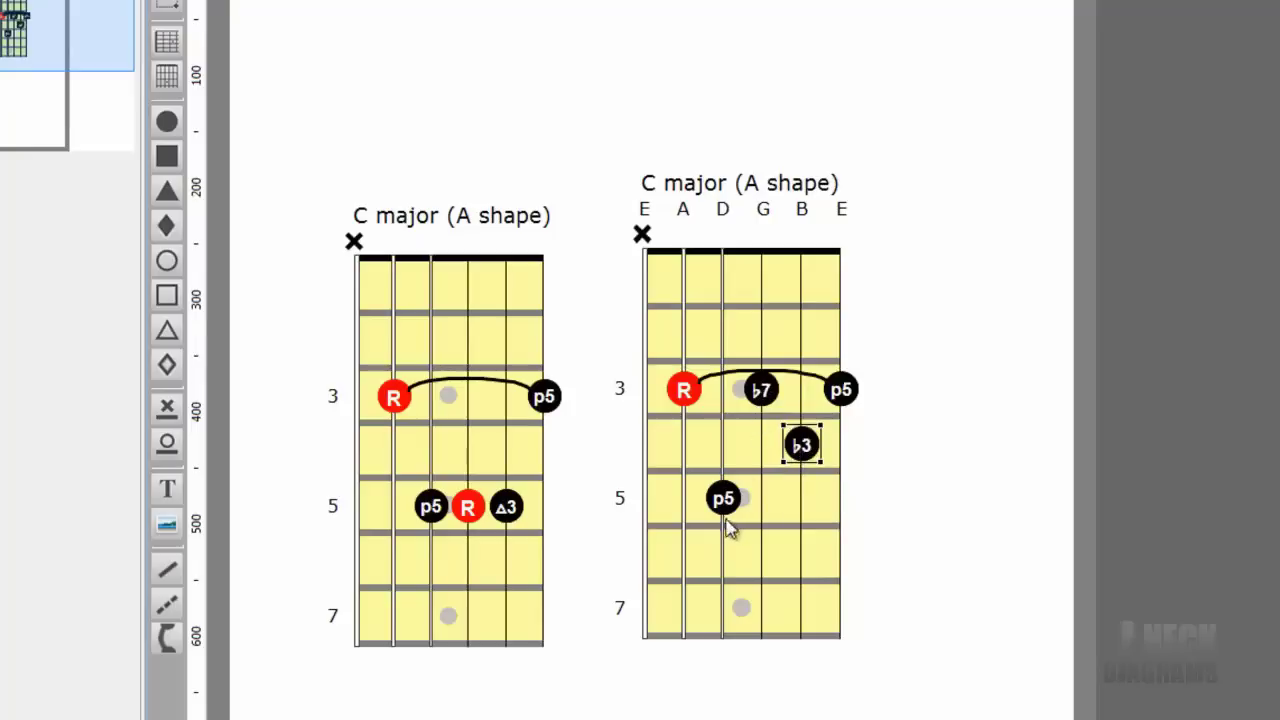
- Retitle the second diagram 'C minor 7 (A shape)' and enlarge it
{"action": "left_click", "coordinate": [705, 183]}
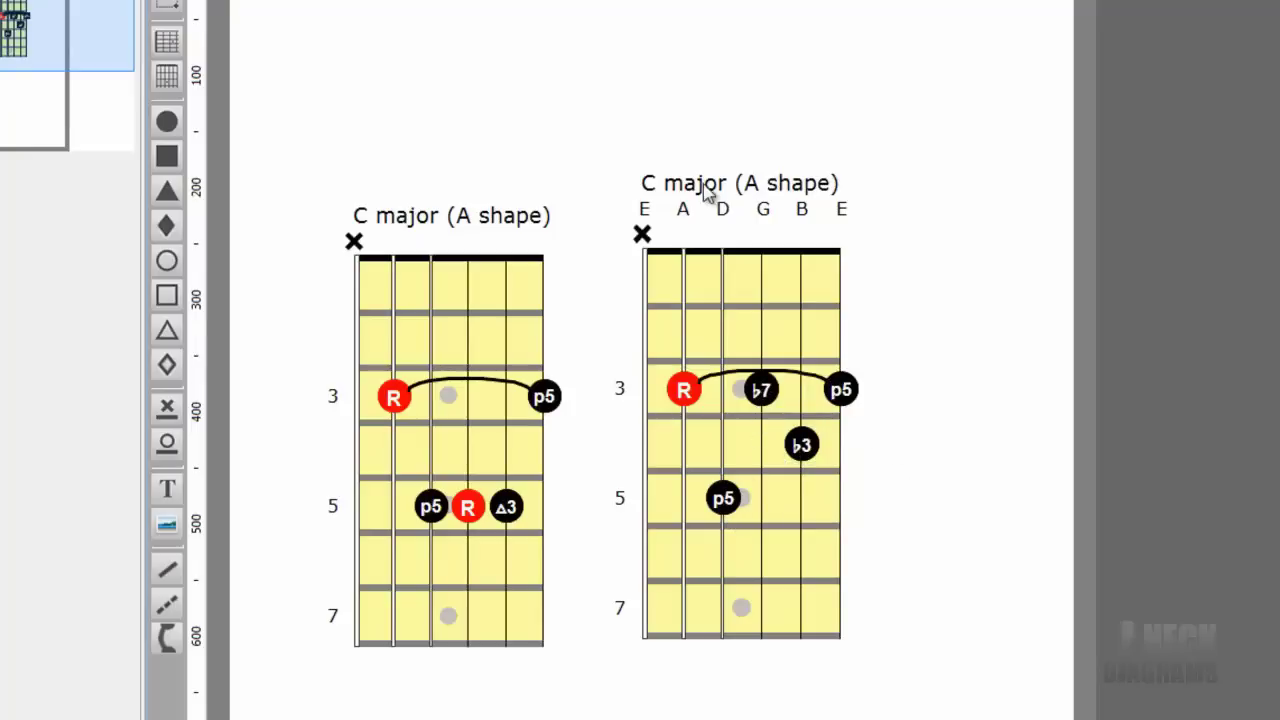
{"action": "left_click", "coordinate": [705, 183]}
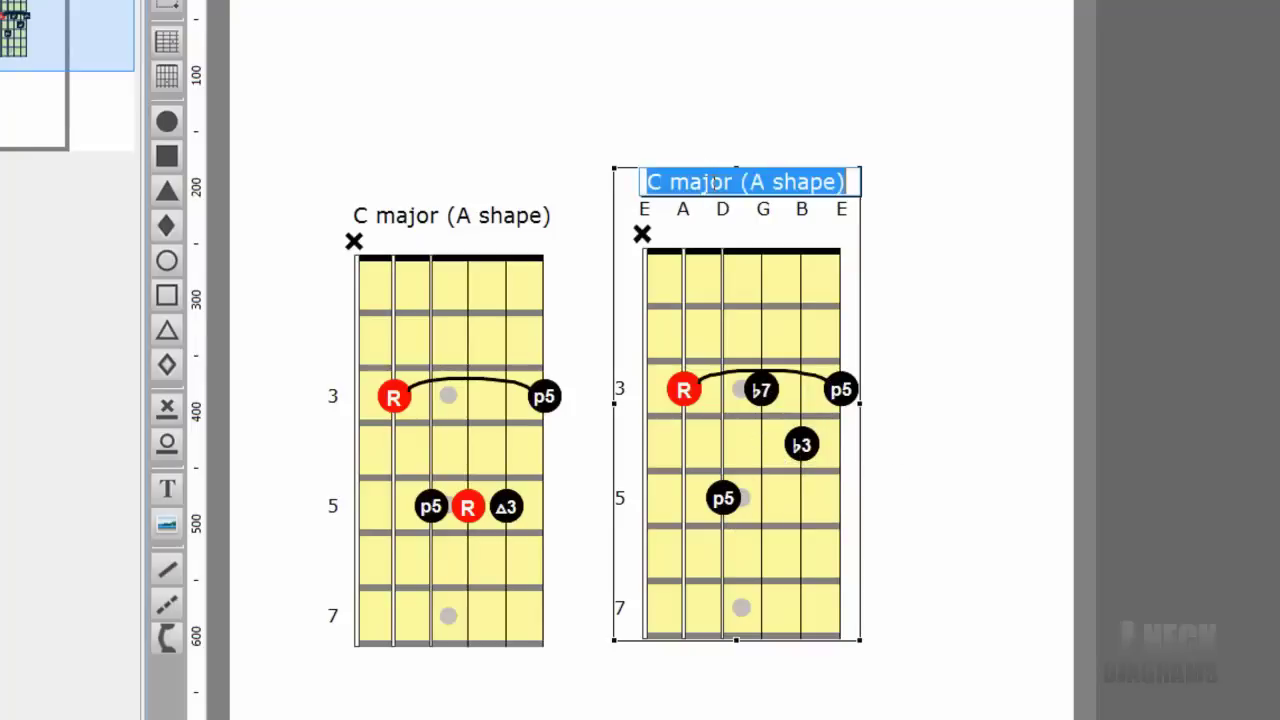
{"action": "left_click", "coordinate": [727, 183]}
{"action": "key", "text": "BackSpace"}
{"action": "key", "text": "BackSpace"}
{"action": "key", "text": "BackSpace"}
{"action": "key", "text": "BackSpace"}
{"action": "type", "text": "ino"}
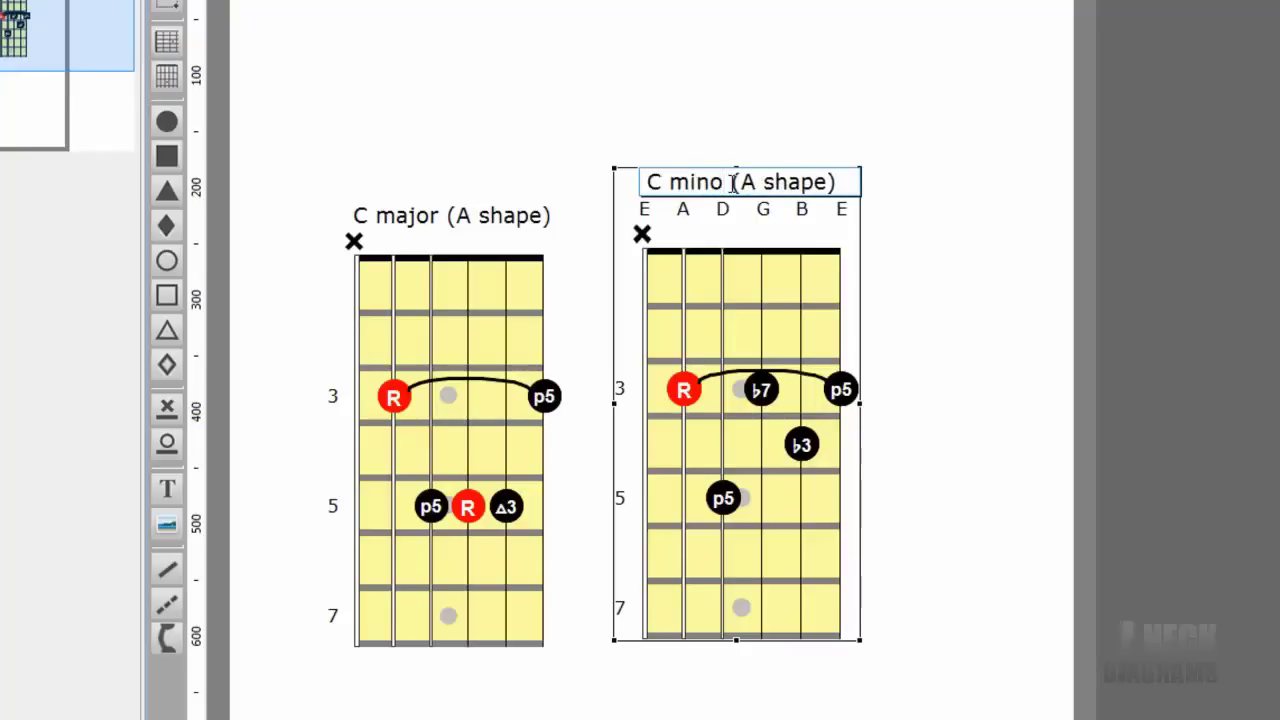
{"action": "type", "text": "r 7"}
{"action": "left_click", "coordinate": [915, 275]}
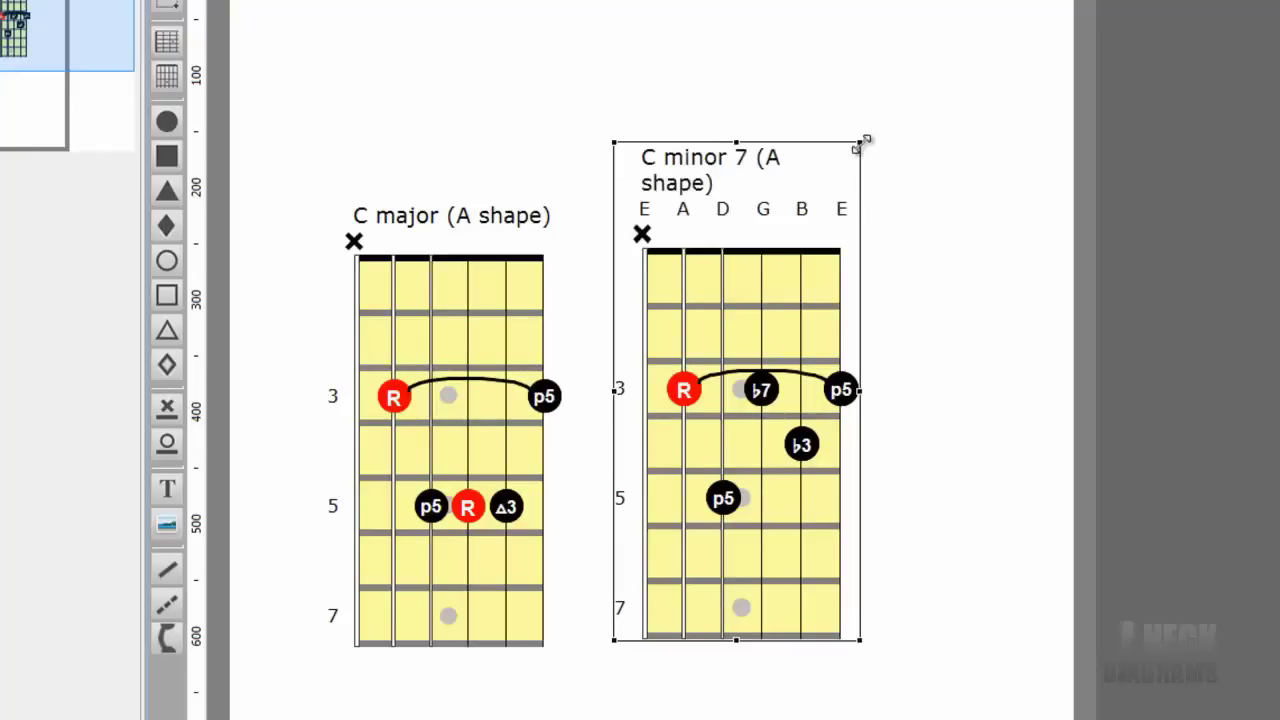
{"action": "left_click_drag", "start_coordinate": [862, 142], "coordinate": [878, 140]}
{"action": "left_click", "coordinate": [972, 385]}
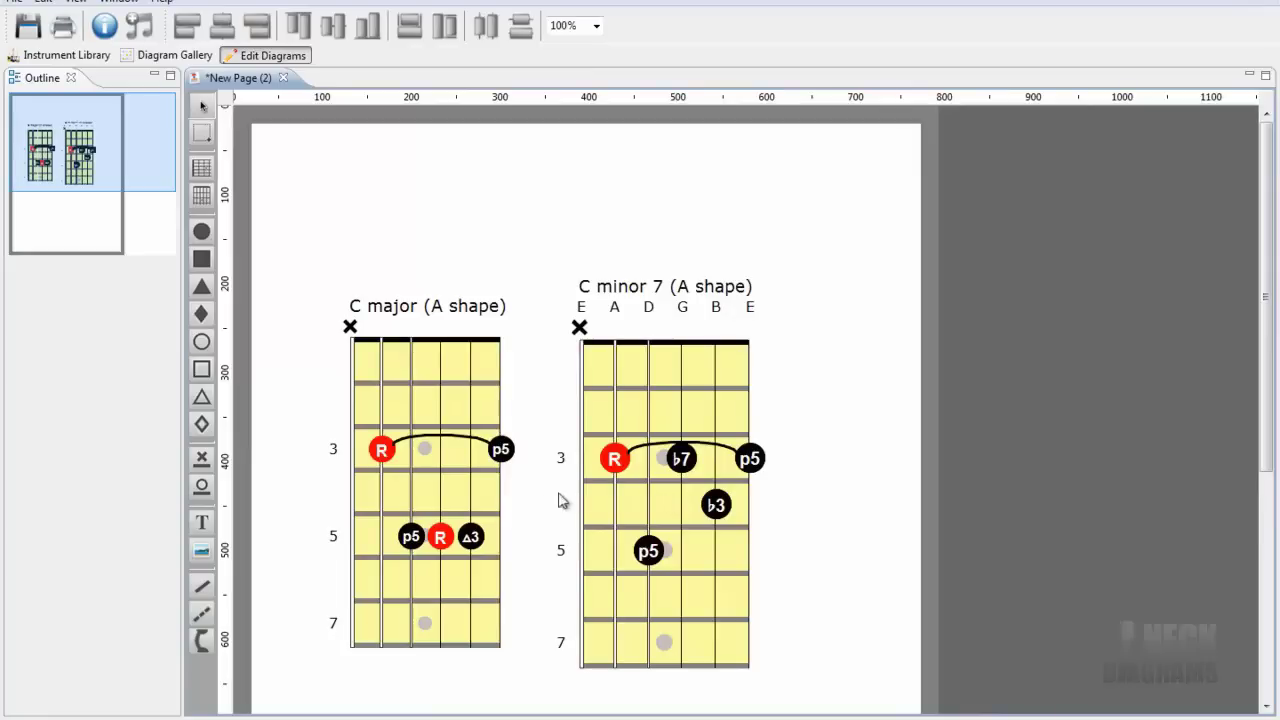
- Switch the C minor 7 diagram's note marker labels from intervals to Fingerings
{"action": "double_click", "coordinate": [669, 481]}
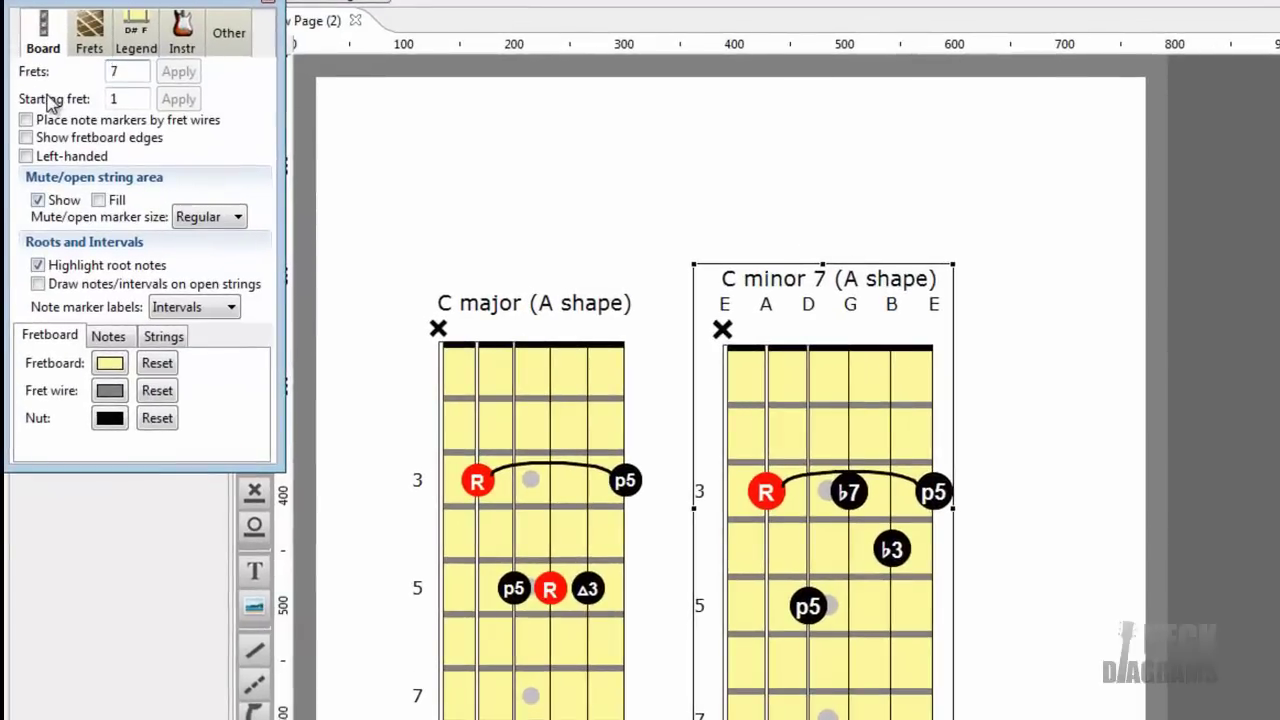
{"action": "left_click", "coordinate": [231, 308]}
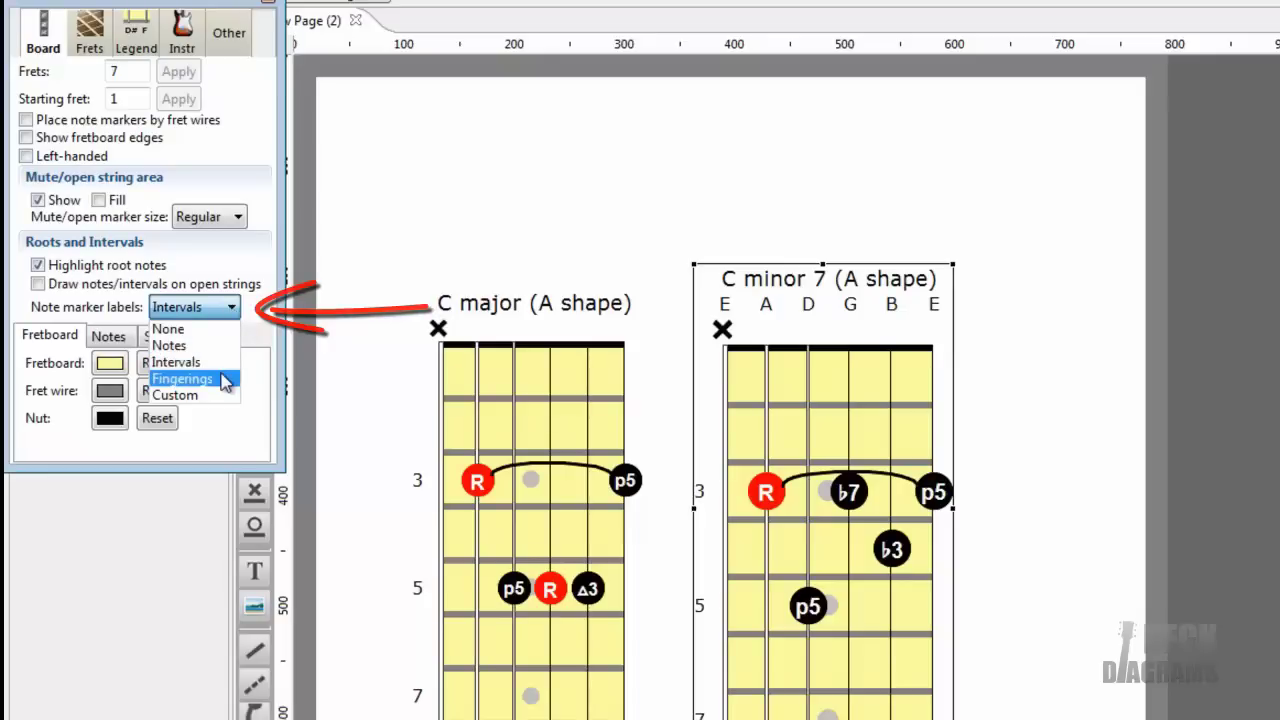
{"action": "left_click", "coordinate": [224, 380]}
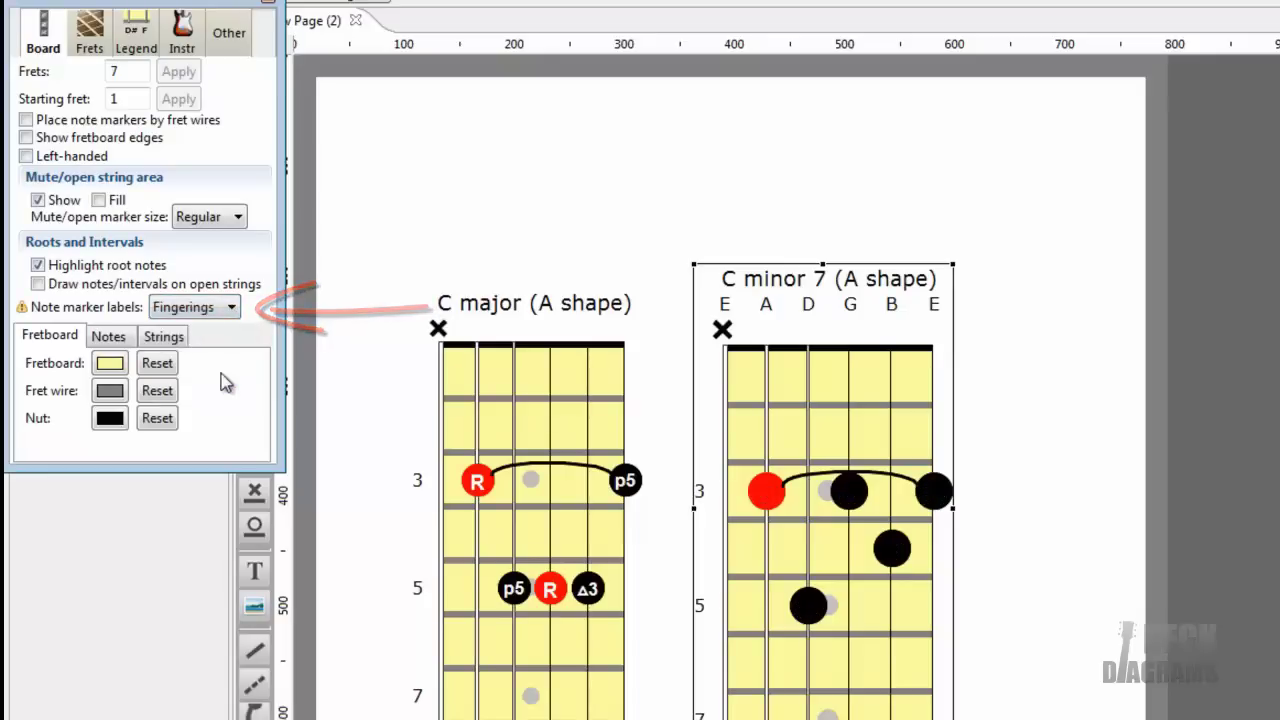
{"action": "left_click", "coordinate": [276, 14]}
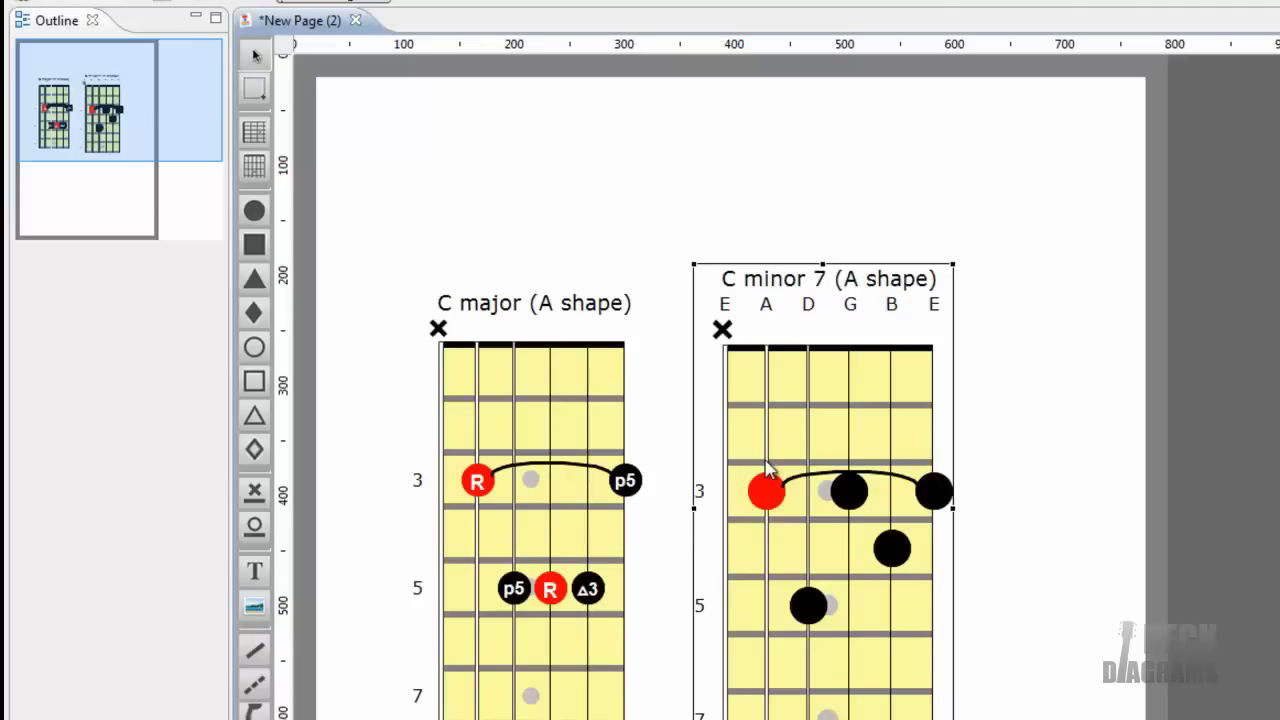
- Assign finger 1 to the fret-3 root, G and high-E markers, 2 to B, 3 to D
{"action": "left_click", "coordinate": [772, 492]}
{"action": "key", "text": "1"}
{"action": "left_click", "coordinate": [849, 491]}
{"action": "key", "text": "1"}
{"action": "left_click", "coordinate": [933, 491]}
{"action": "key", "text": "1"}
{"action": "left_click", "coordinate": [893, 550]}
{"action": "key", "text": "2"}
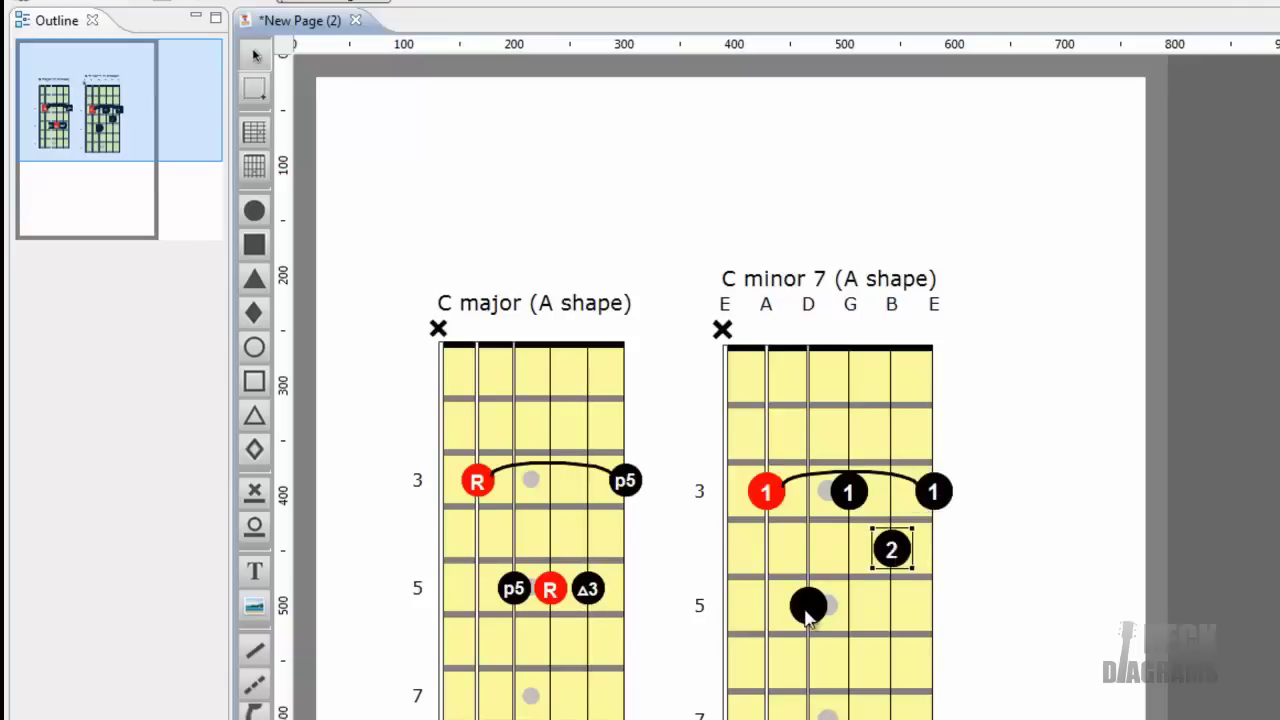
{"action": "left_click", "coordinate": [808, 605]}
{"action": "key", "text": "3"}
{"action": "left_click", "coordinate": [1015, 592]}
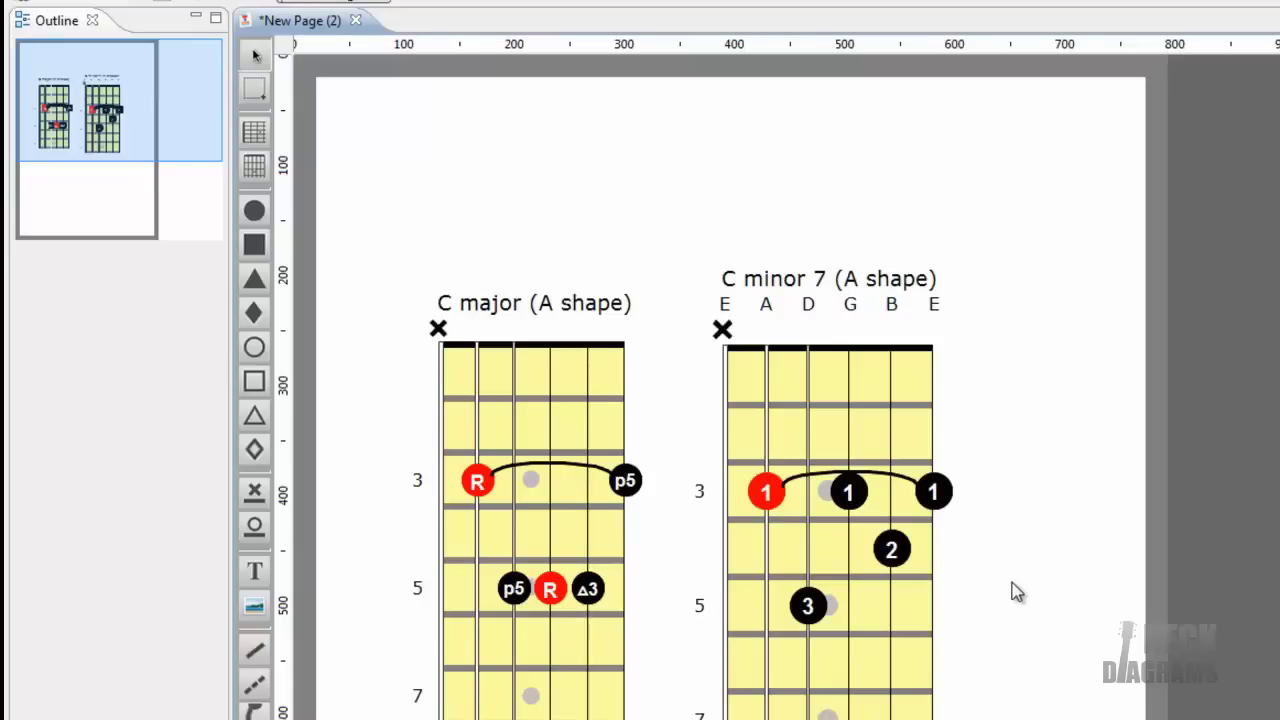
- Set the C minor 7 legend's Row 1 to Intervals and Row 2 to Notes
{"action": "left_click", "coordinate": [848, 572]}
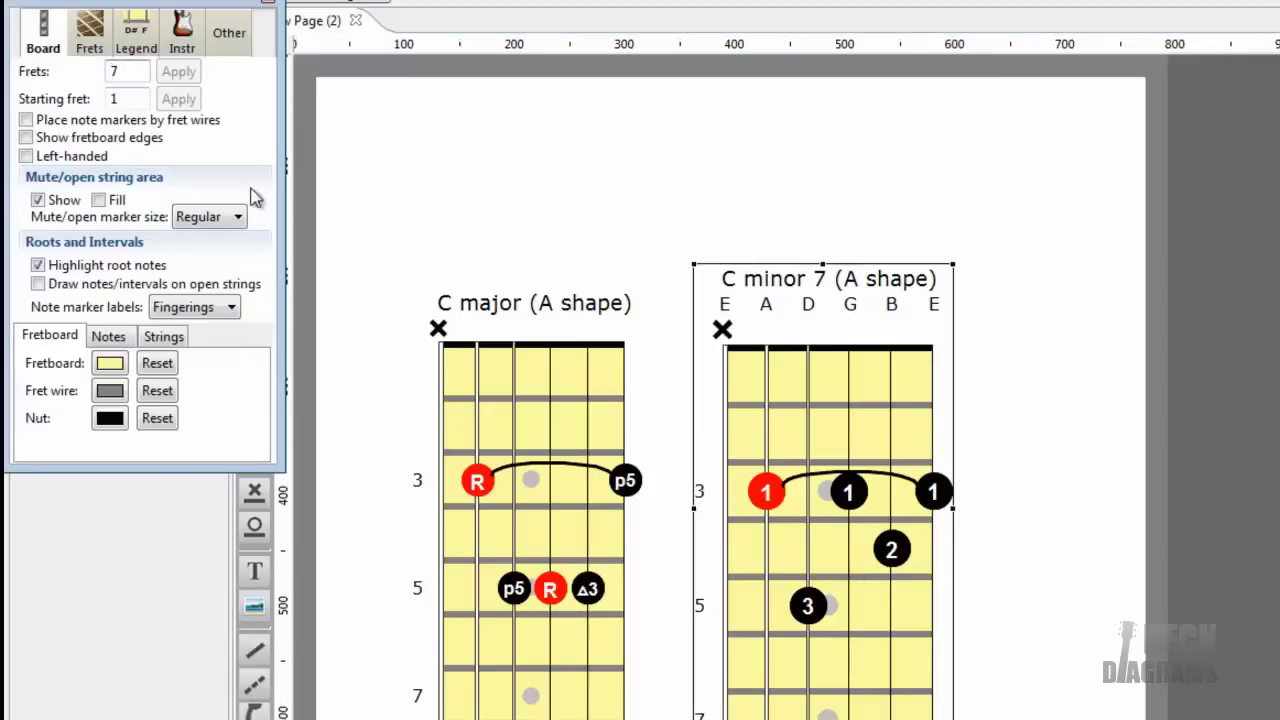
{"action": "left_click", "coordinate": [143, 42]}
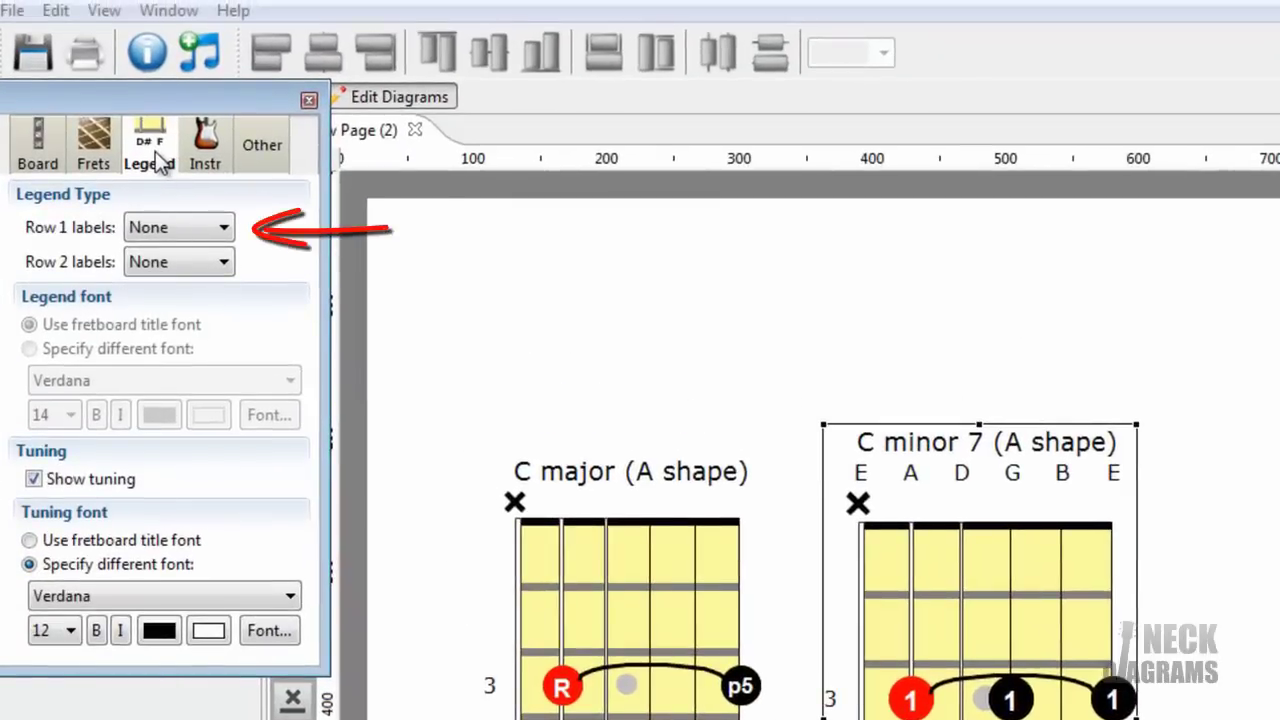
{"action": "left_click", "coordinate": [224, 232]}
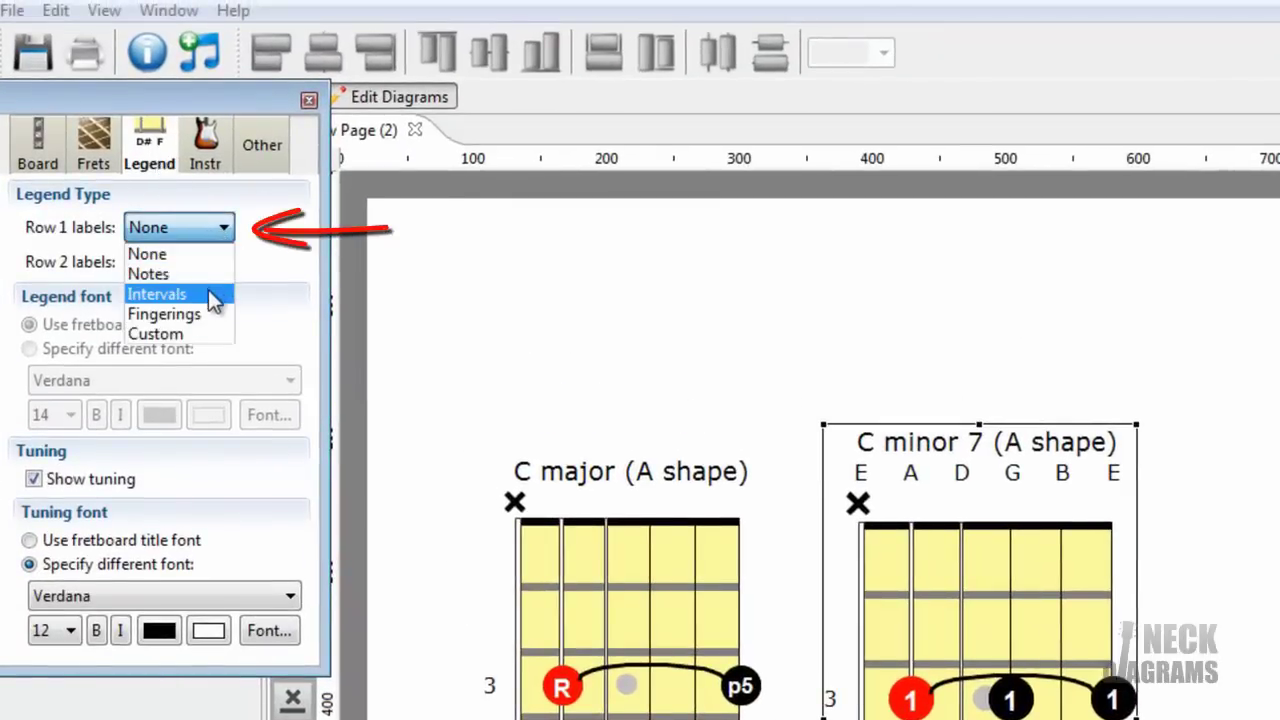
{"action": "left_click", "coordinate": [208, 292]}
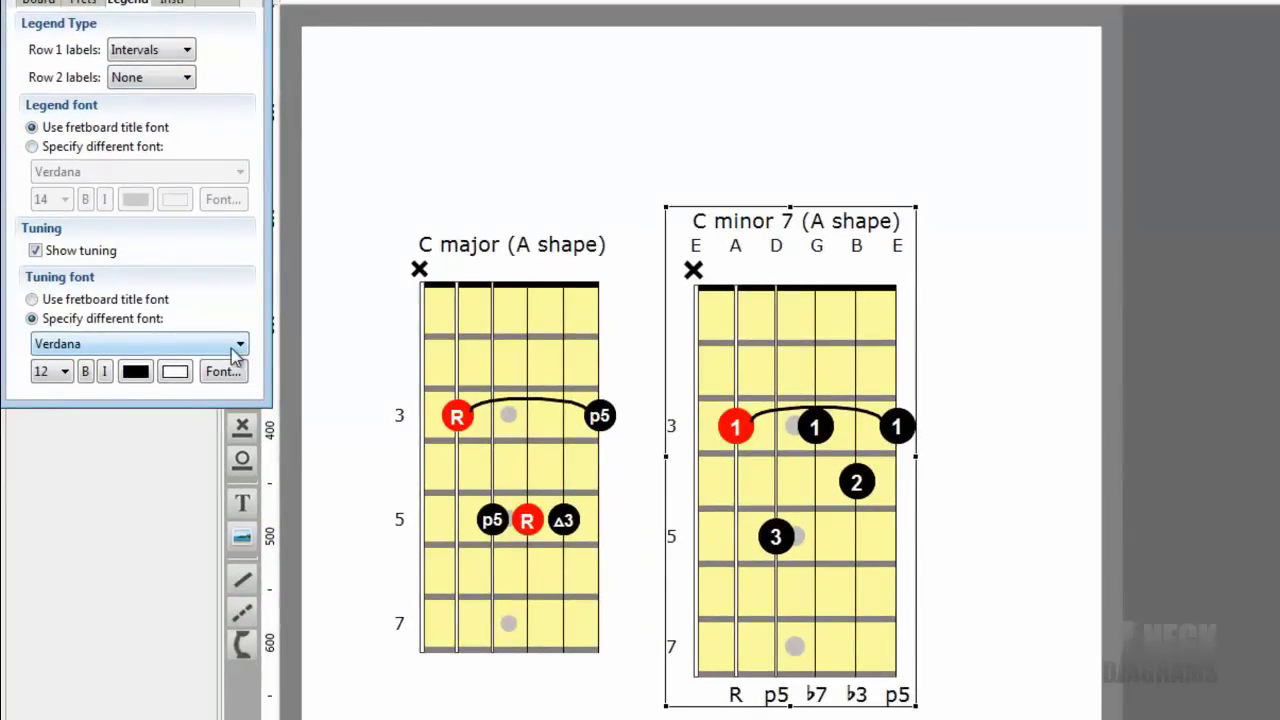
{"action": "left_click", "coordinate": [186, 77]}
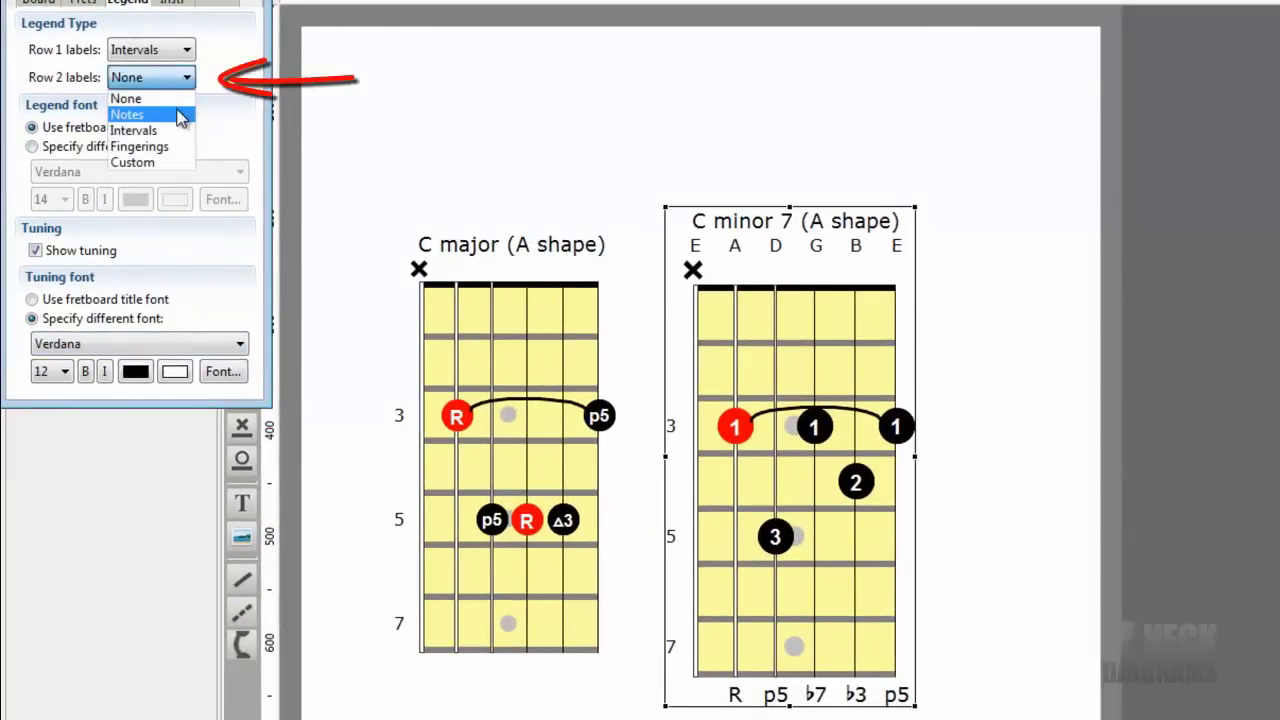
{"action": "left_click", "coordinate": [180, 115]}
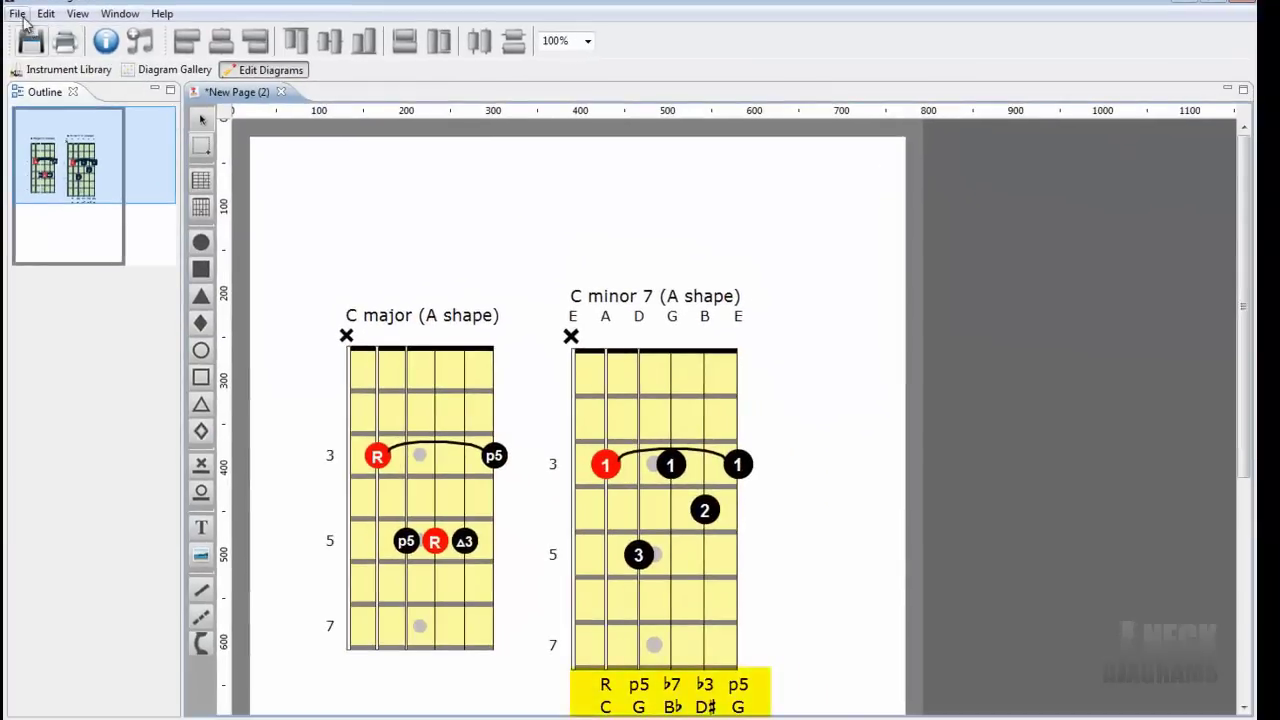
- Save the page as 'C Chords (A shape)' in a new 'C Chords' project, then close it
{"action": "left_click", "coordinate": [19, 14]}
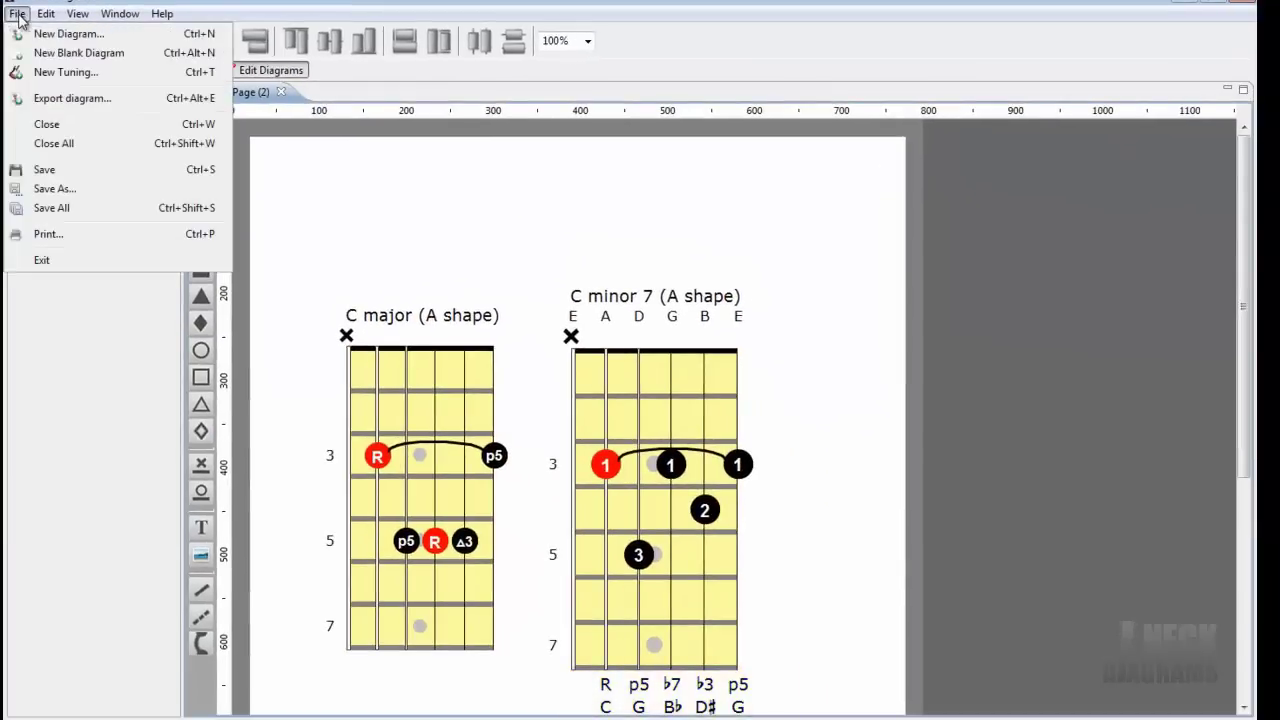
{"action": "left_click", "coordinate": [42, 170]}
{"action": "type", "text": "C Ch"}
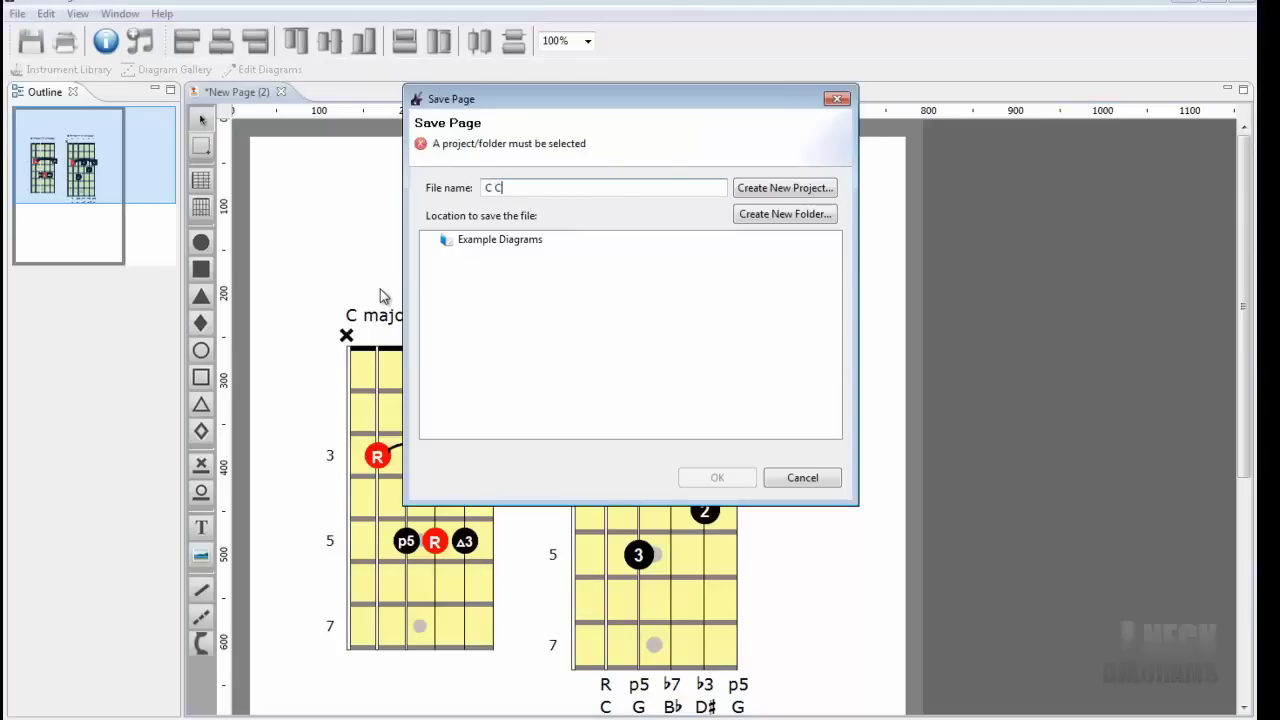
{"action": "type", "text": "ords (A"}
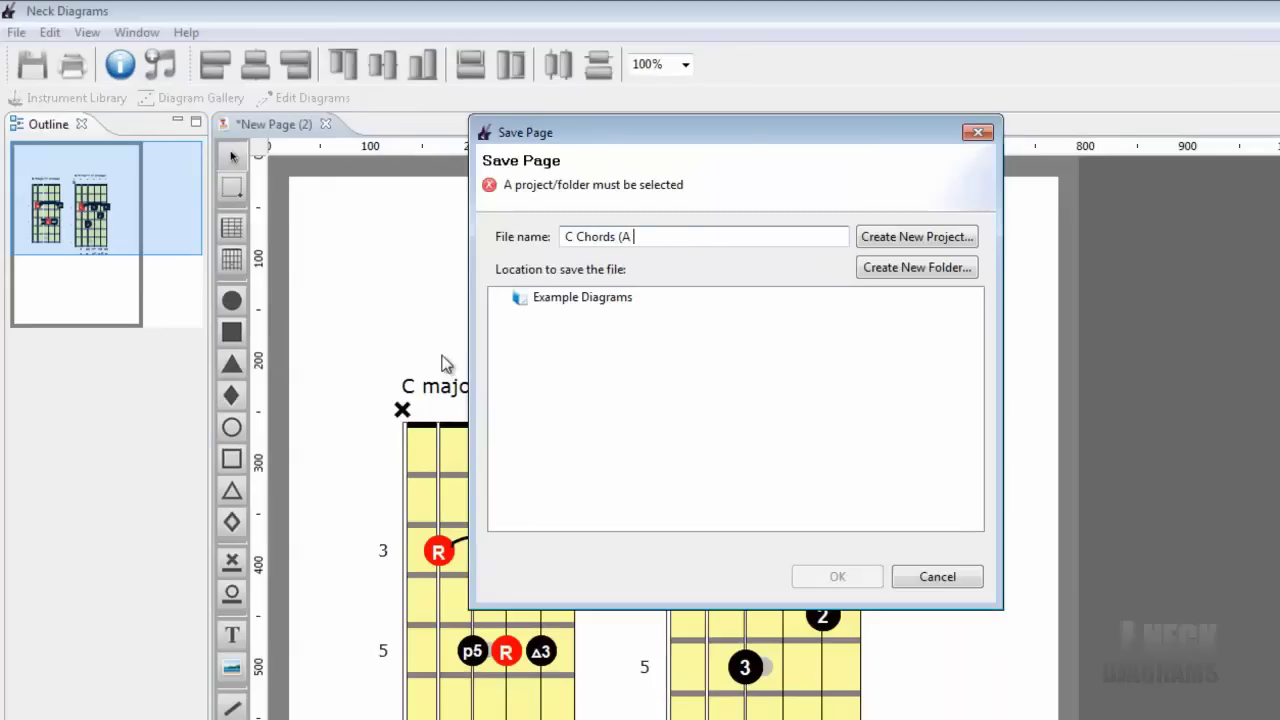
{"action": "type", "text": " shape"}
{"action": "left_click", "coordinate": [893, 242]}
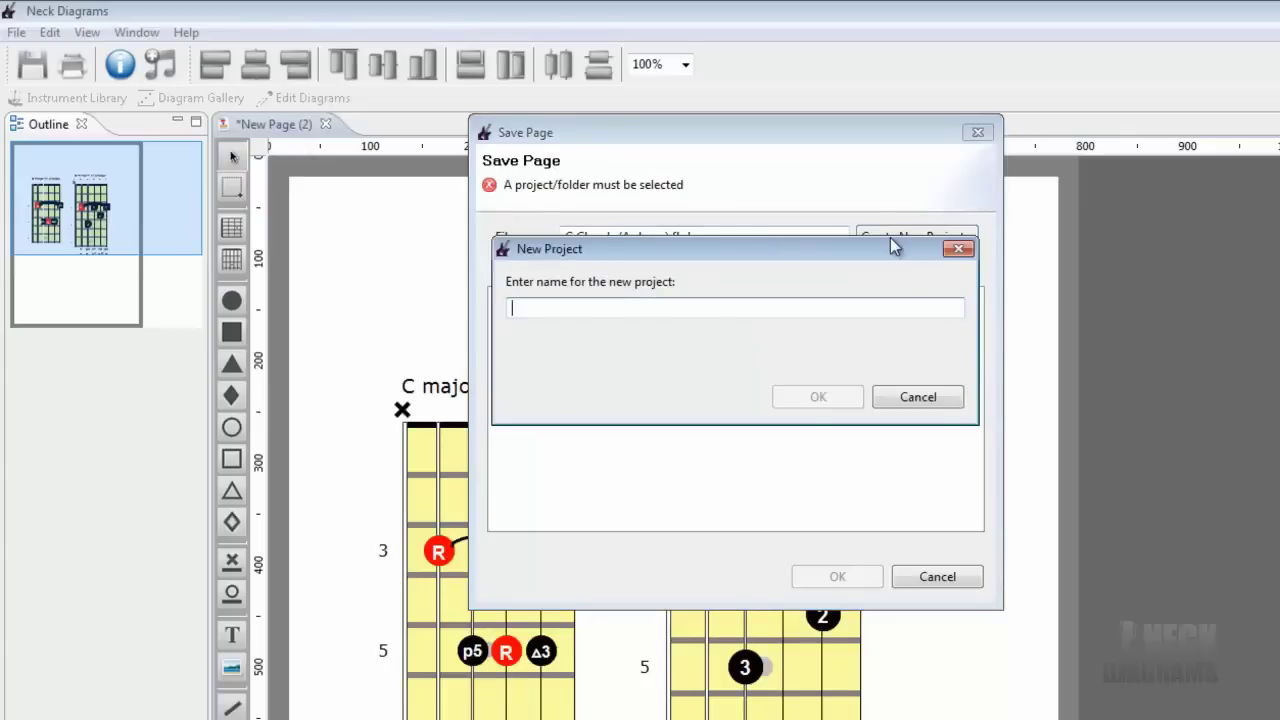
{"action": "type", "text": "C Chords"}
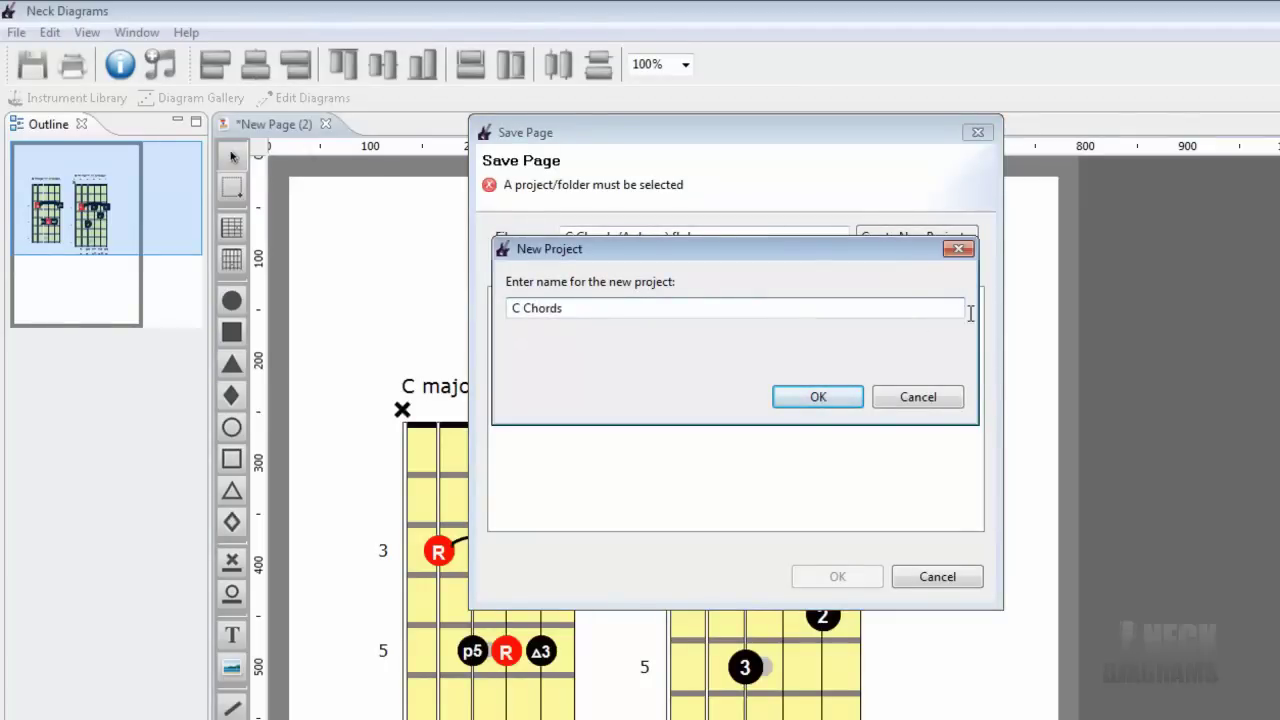
{"action": "left_click", "coordinate": [833, 397]}
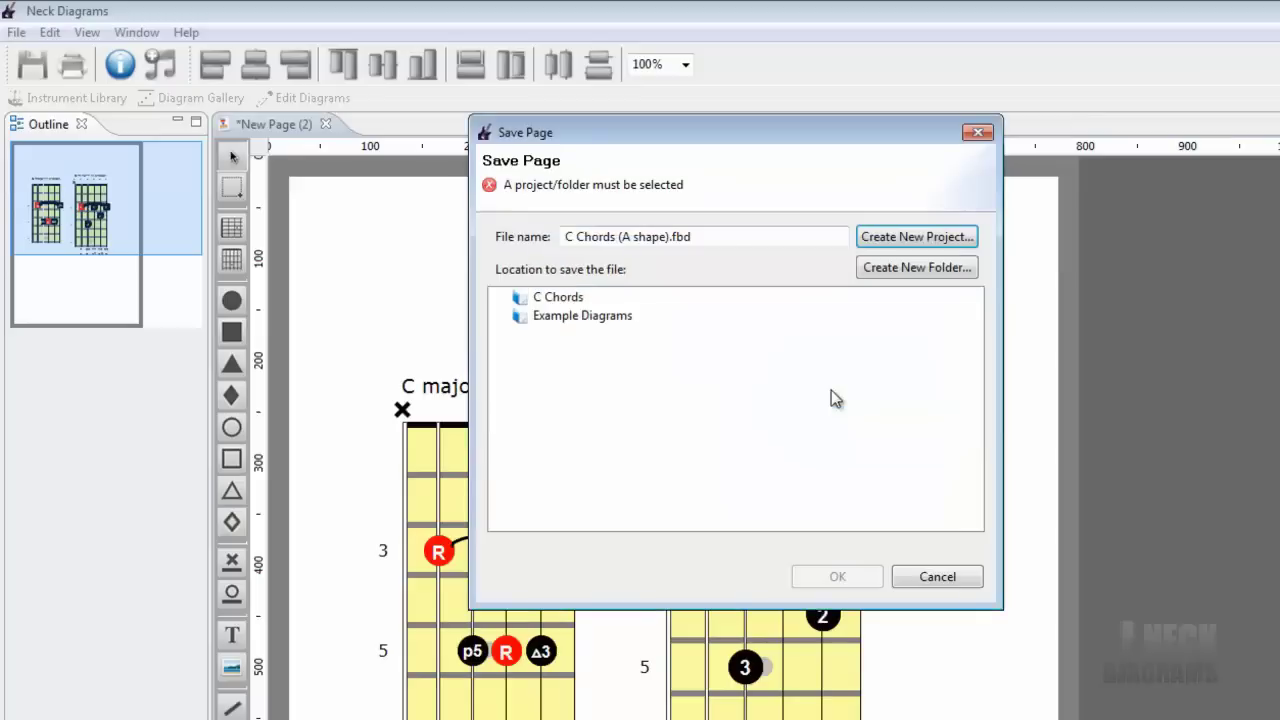
{"action": "left_click", "coordinate": [576, 300]}
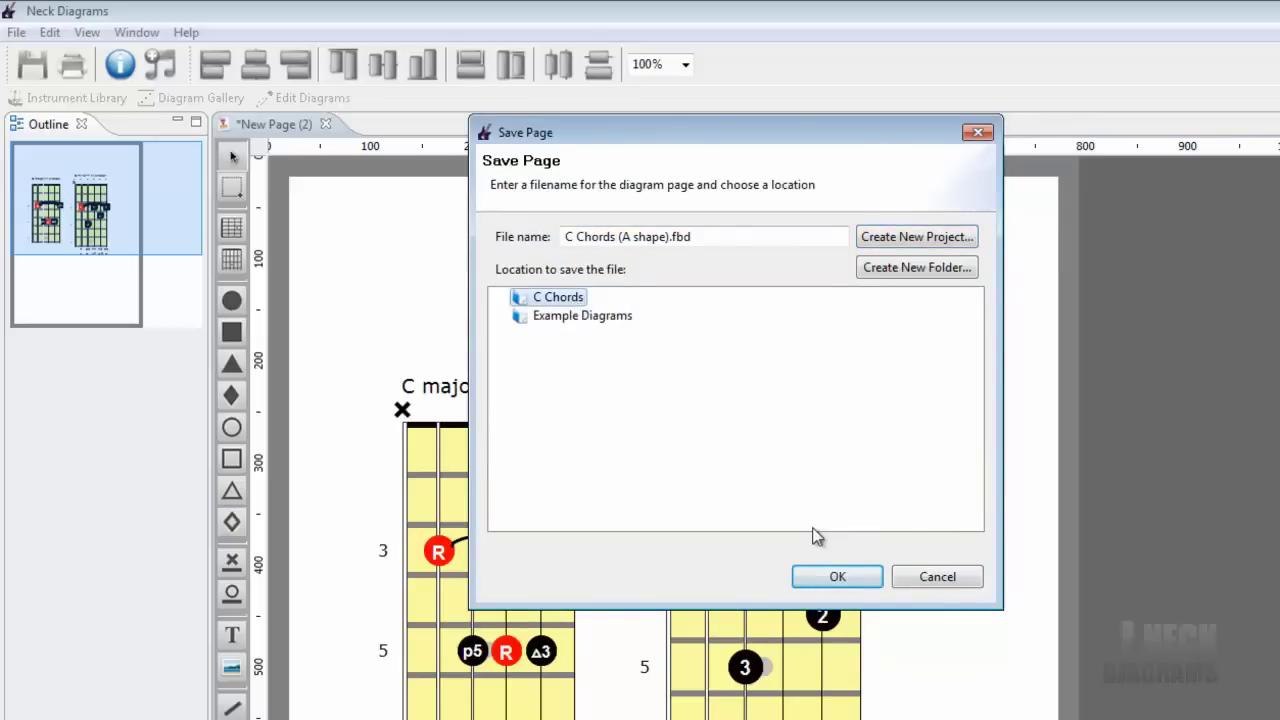
{"action": "left_click", "coordinate": [842, 577]}
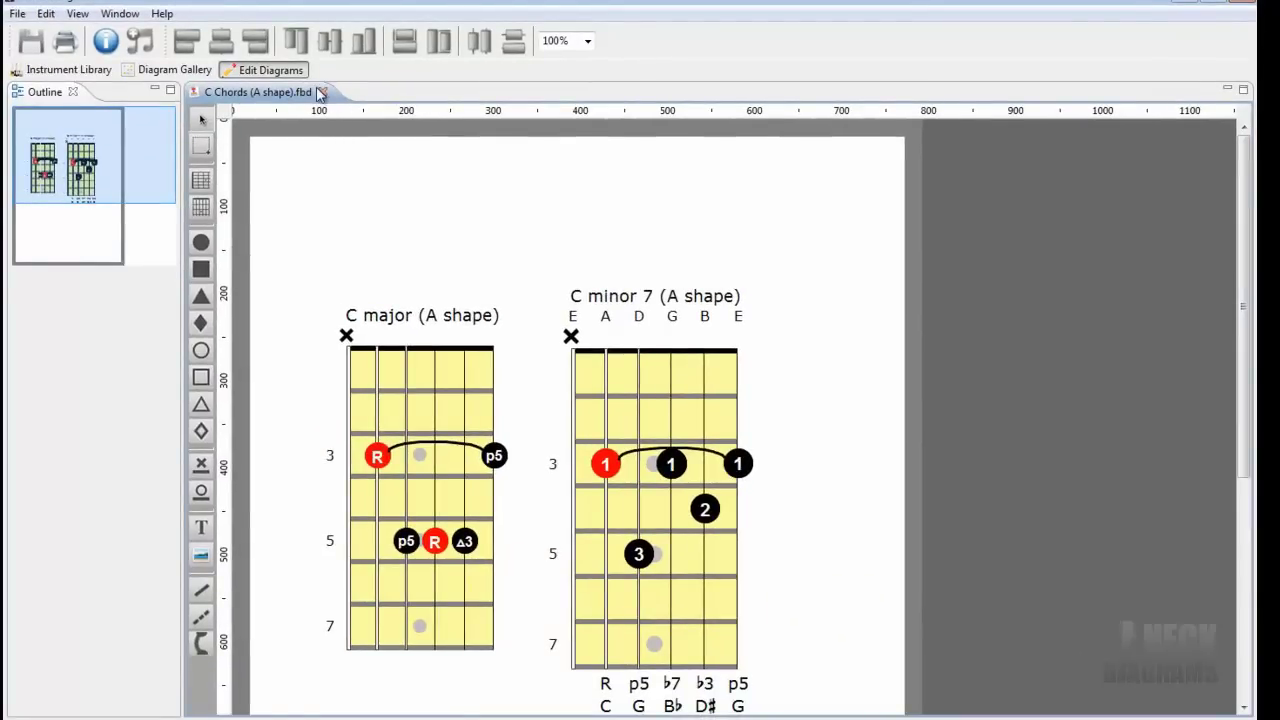
{"action": "left_click", "coordinate": [320, 93]}
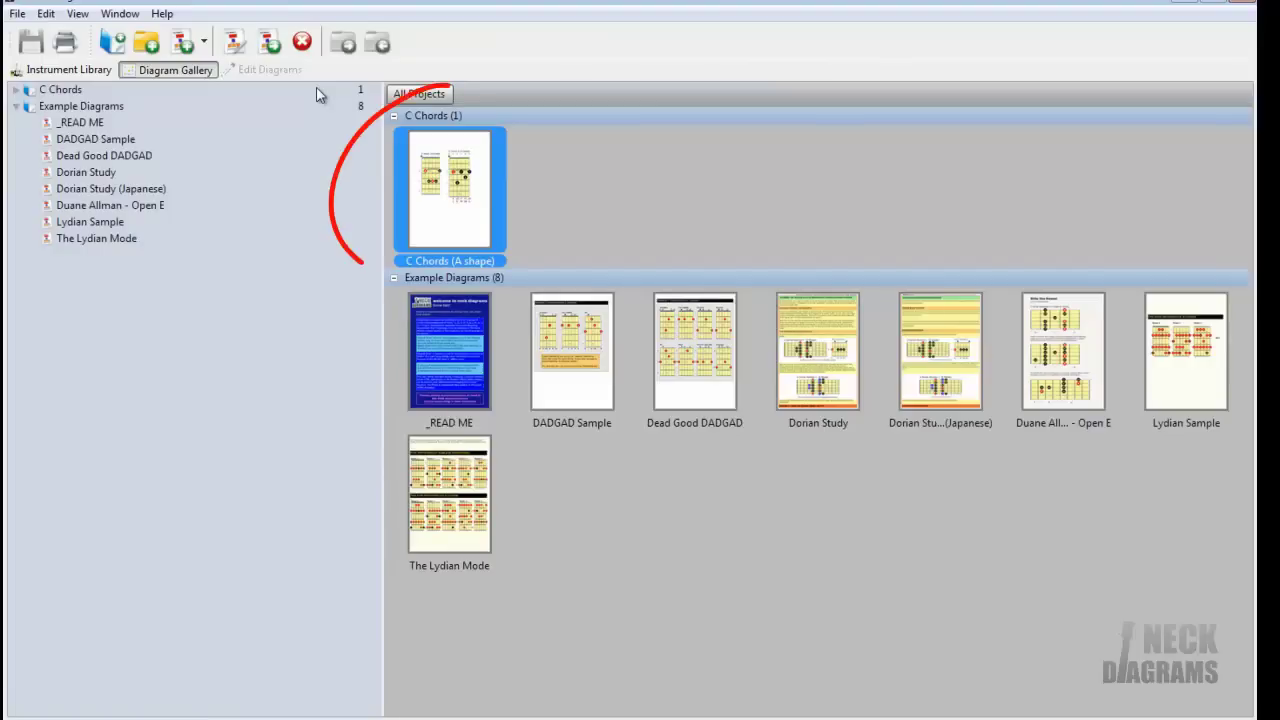